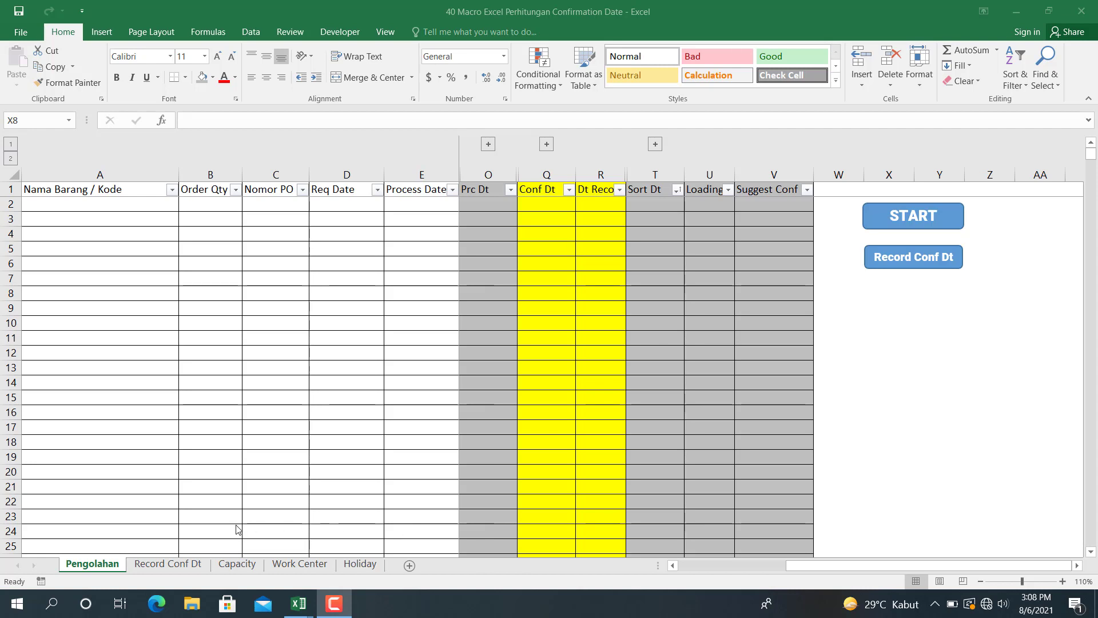
- Look through the Record Conf Dt, Capacity, Work Center and Holiday sheets and return to the Pengolahan sheet
left_click(183, 565)
left_click(251, 322)
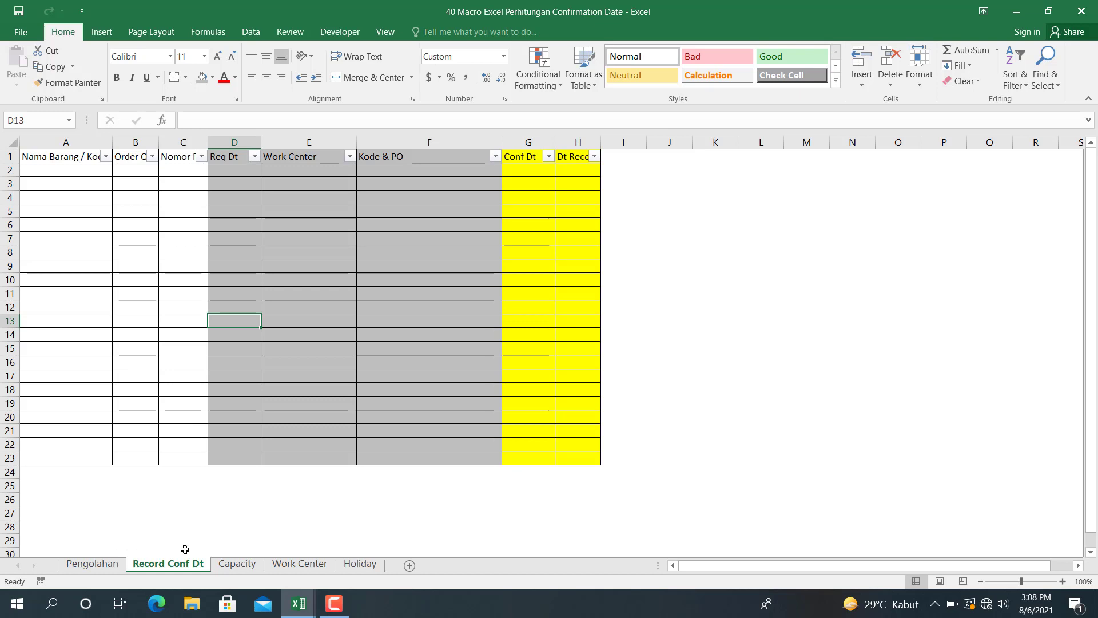
left_click(236, 565)
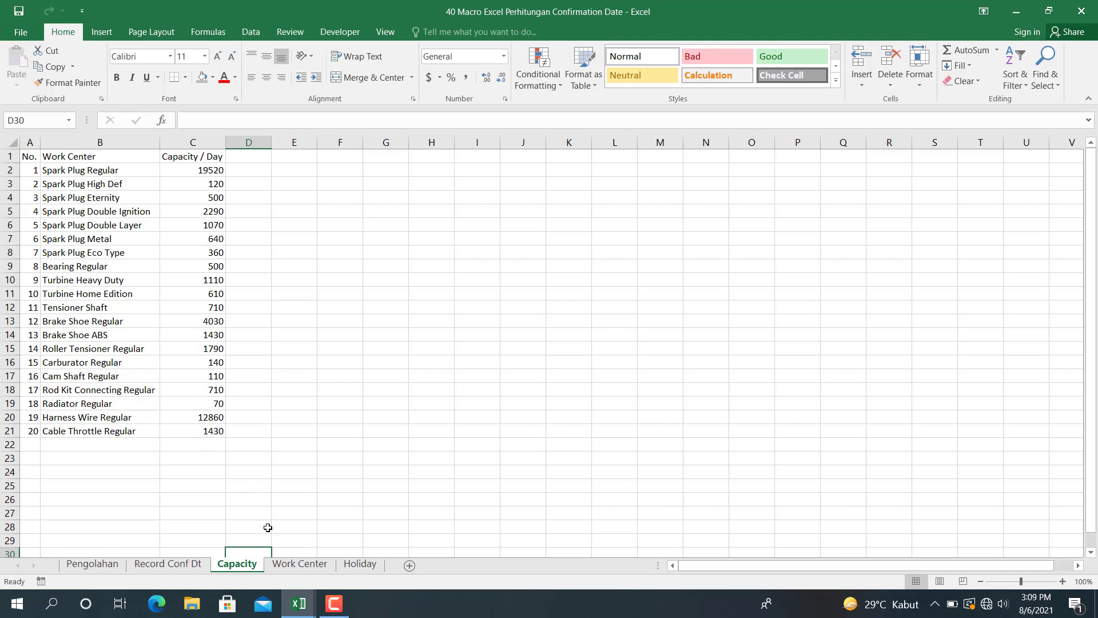
left_click(285, 567)
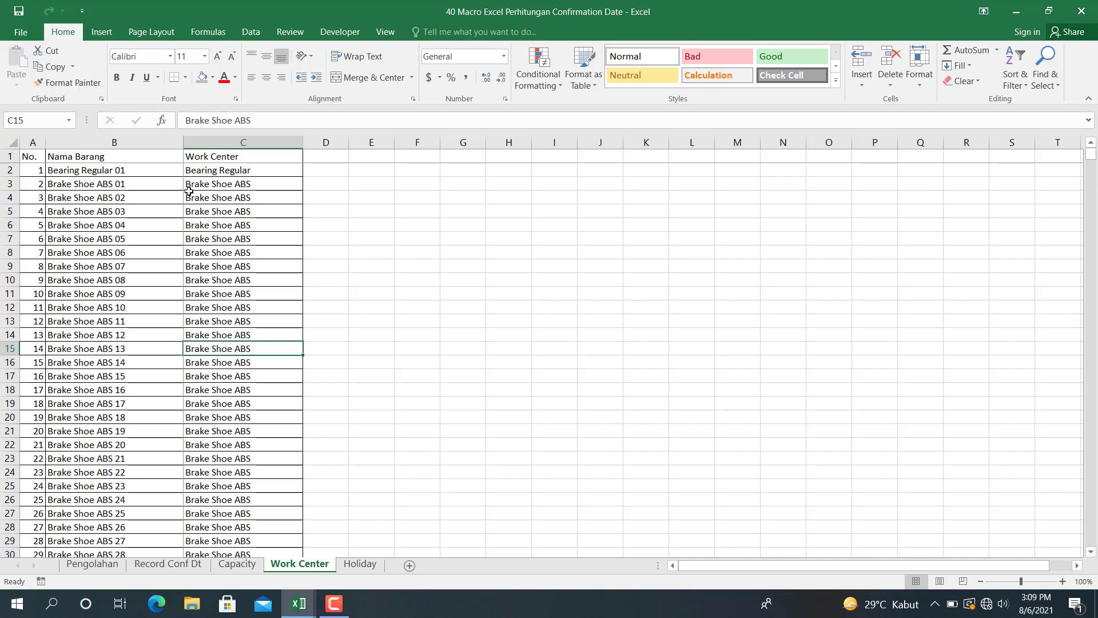
left_click(242, 156)
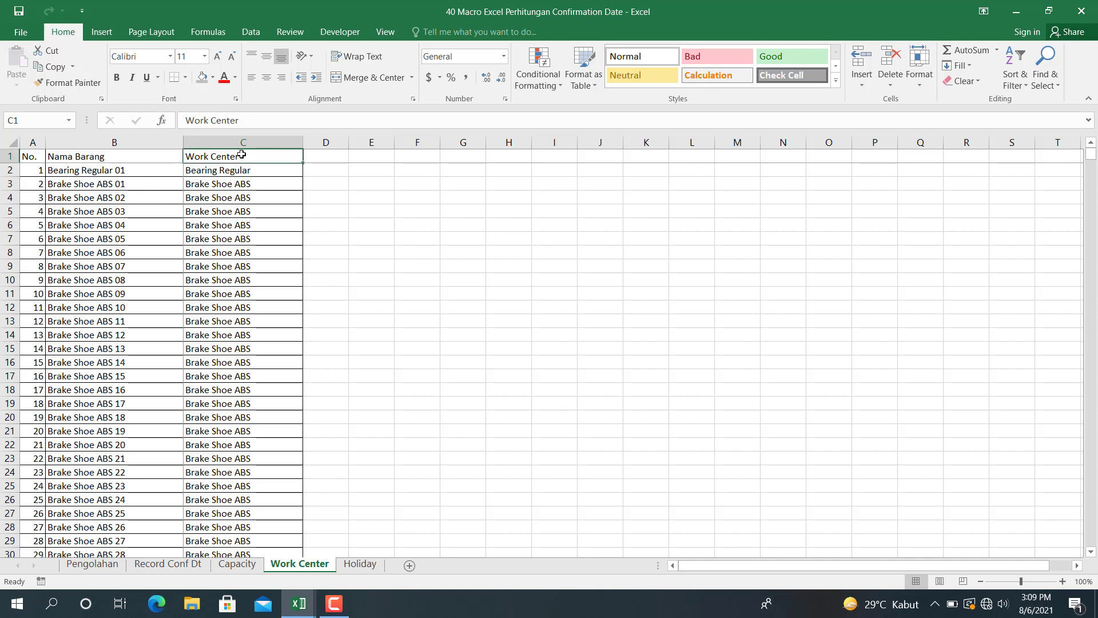
left_click(358, 565)
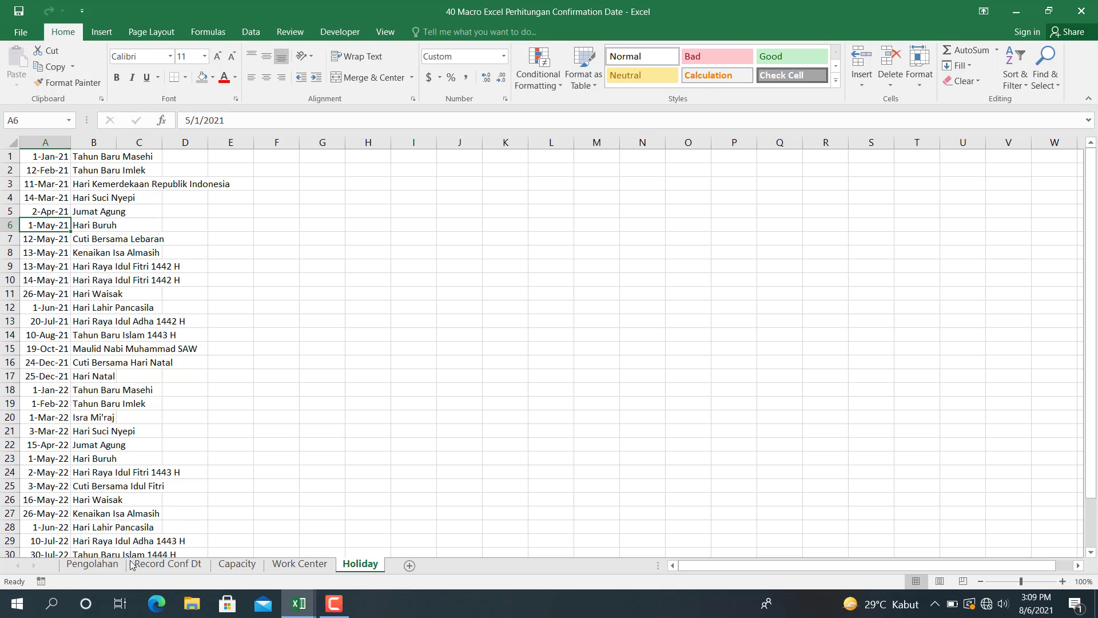
left_click(92, 564)
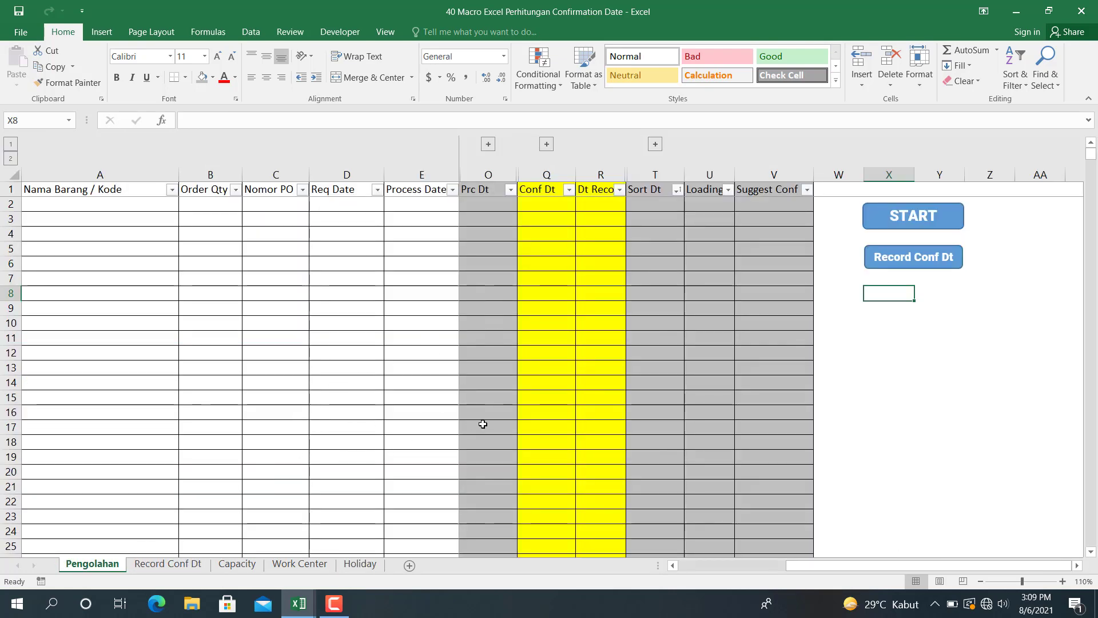
- Switch to the workbook 41 Simulasi Macro Excel untuk Penentuan Conf Date
left_click(309, 605)
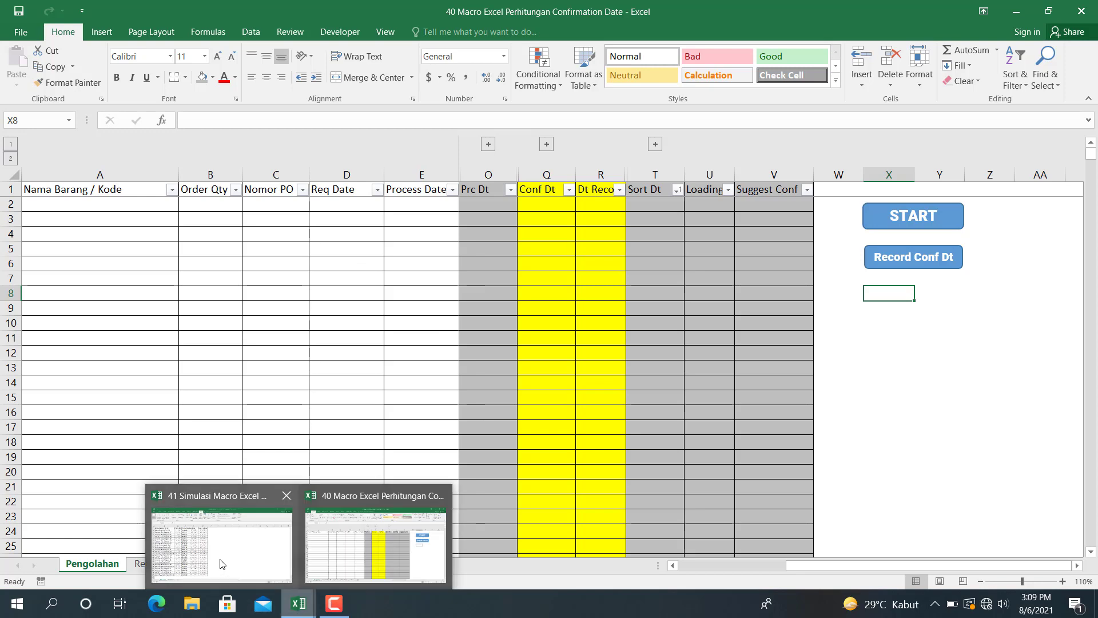
left_click(220, 562)
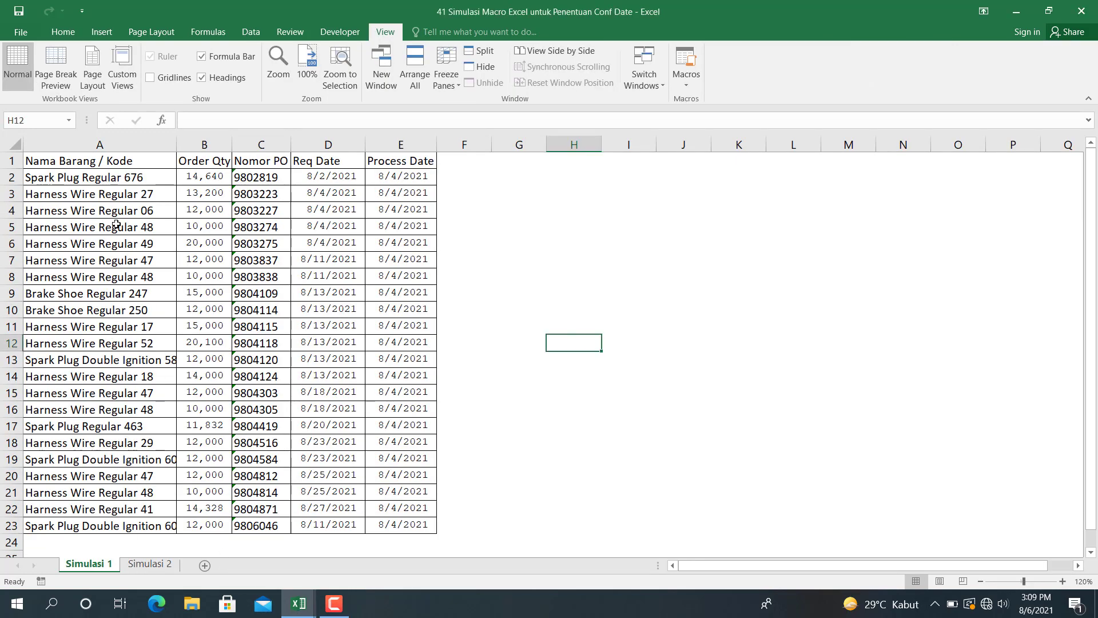
left_click(115, 178)
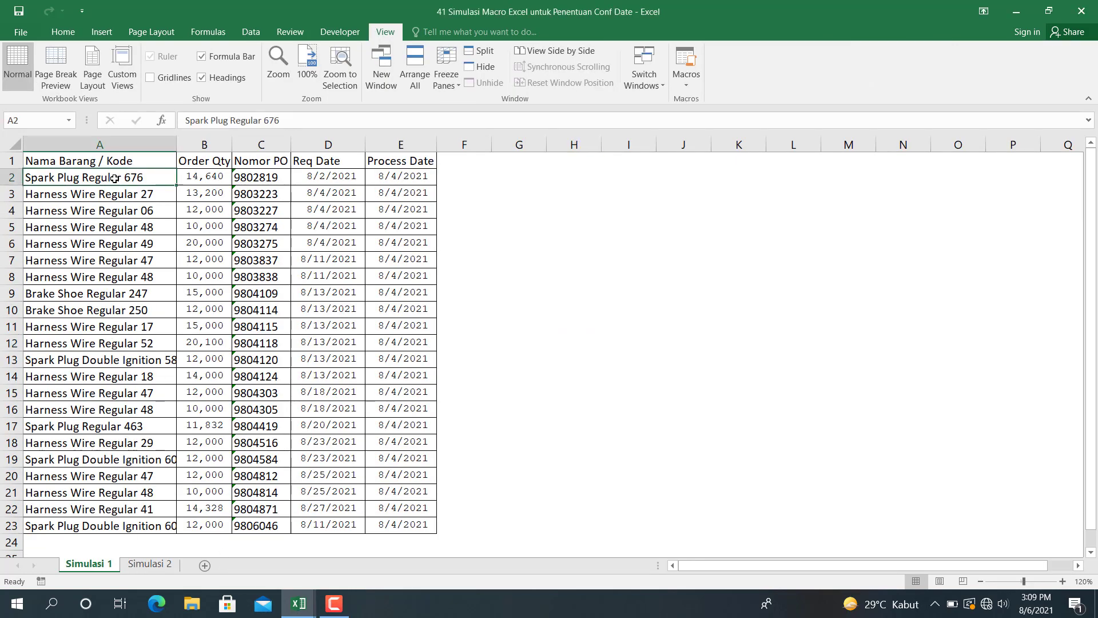
key("ctrl+shift+Right")
key("ctrl+shift+Down")
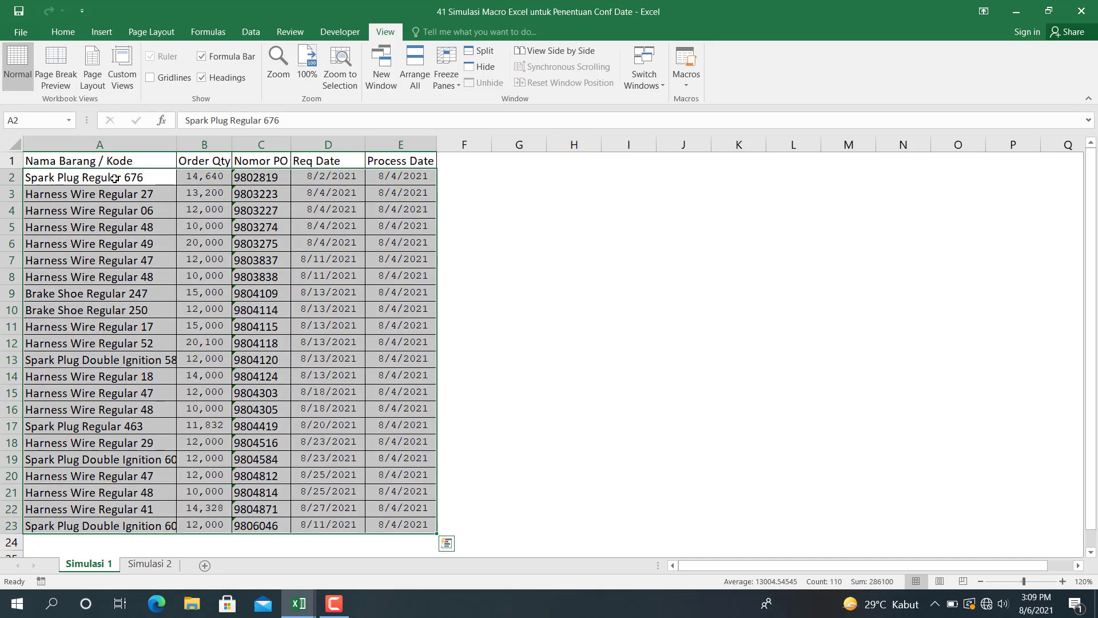
key("ctrl+q")
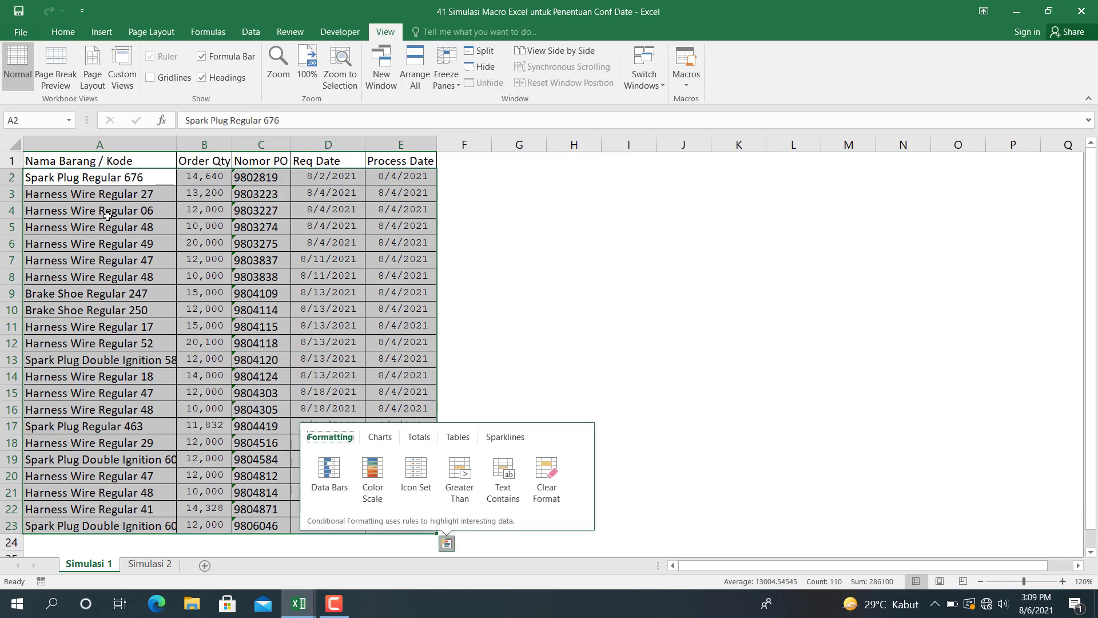
left_click(442, 345)
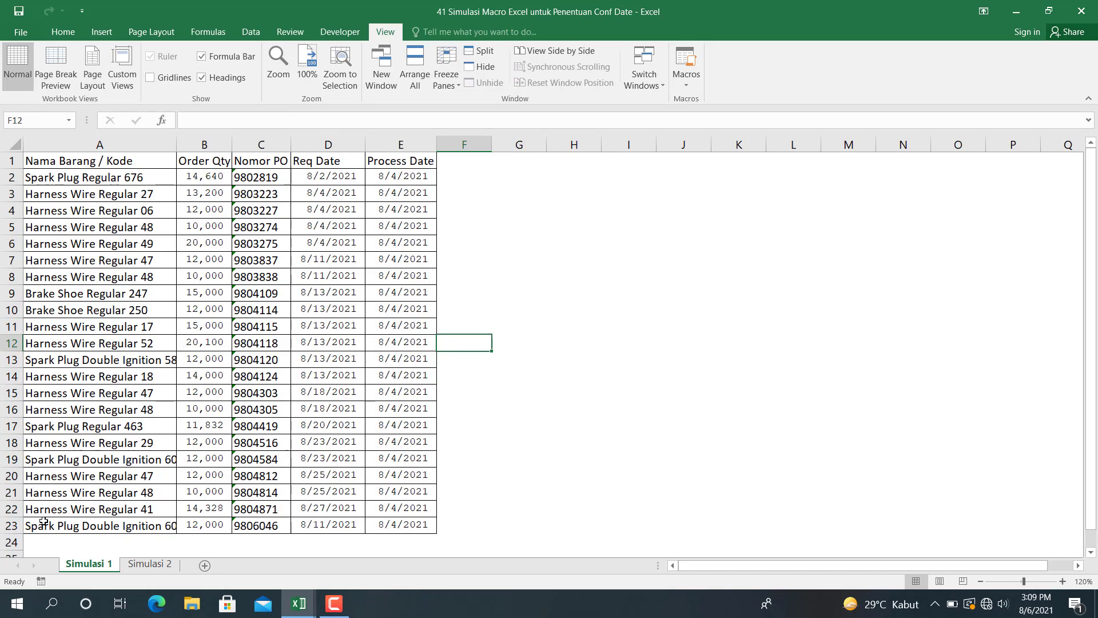
- Copy the order rows A2:E23 from the Simulasi 1 sheet into the Pengolahan sheet of the 40 Macro workbook, starting at A2
left_click(81, 178)
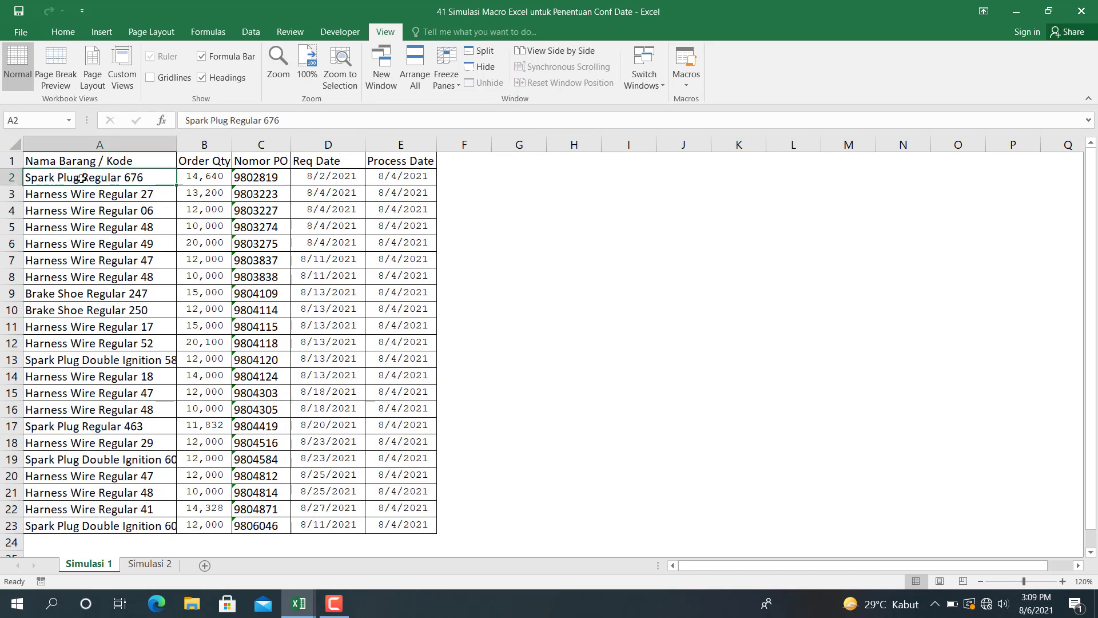
key("ctrl+shift+Right")
key("ctrl+shift+Down")
key("ctrl+c")
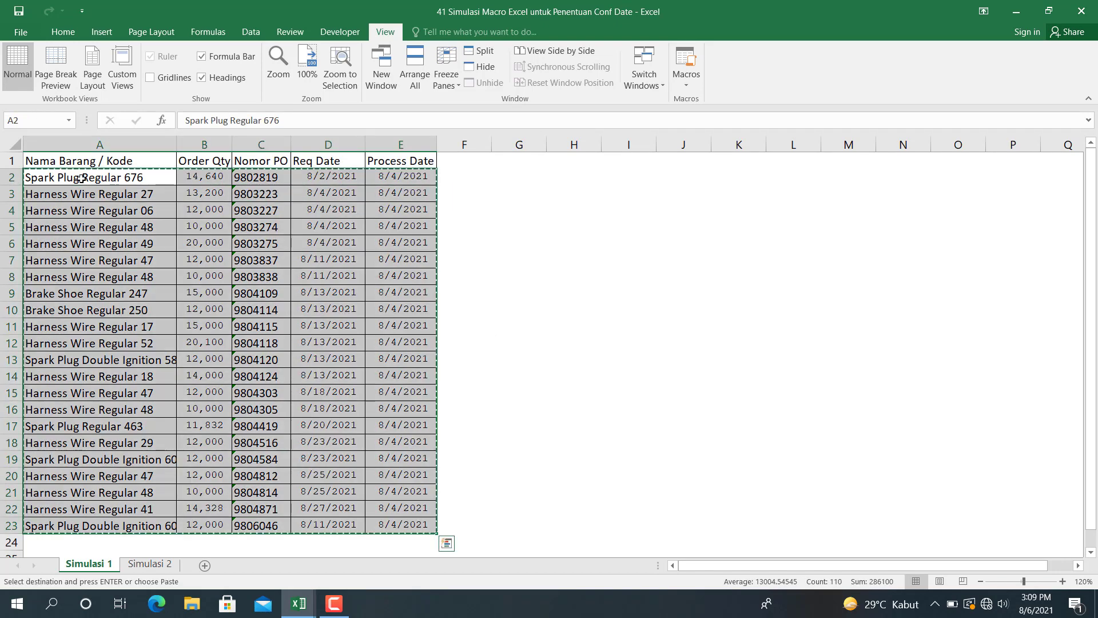
left_click(299, 603)
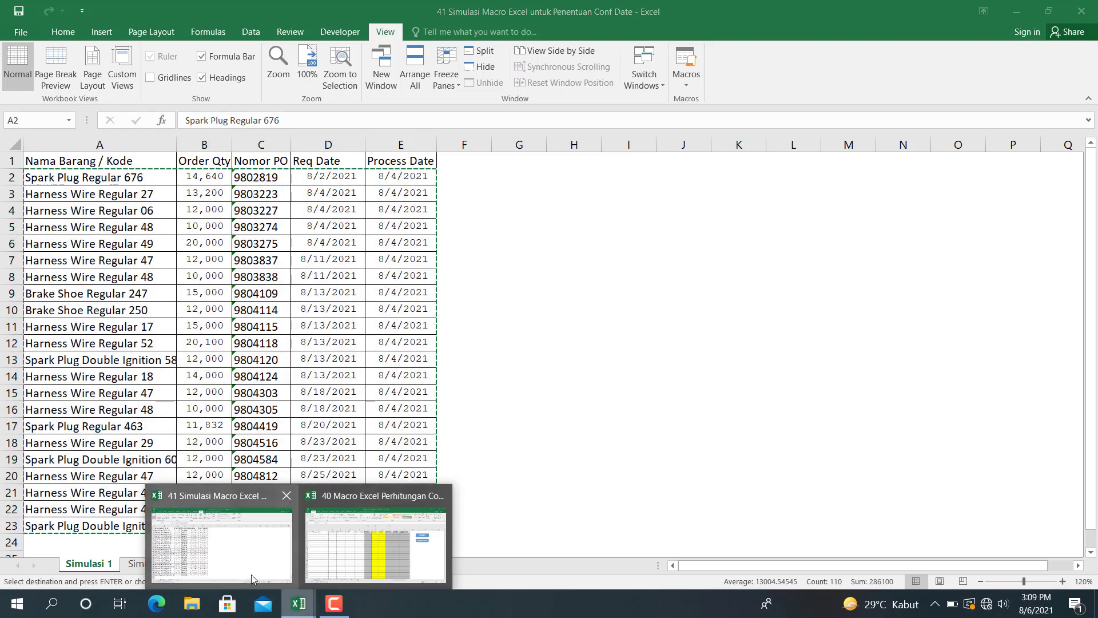
left_click(362, 543)
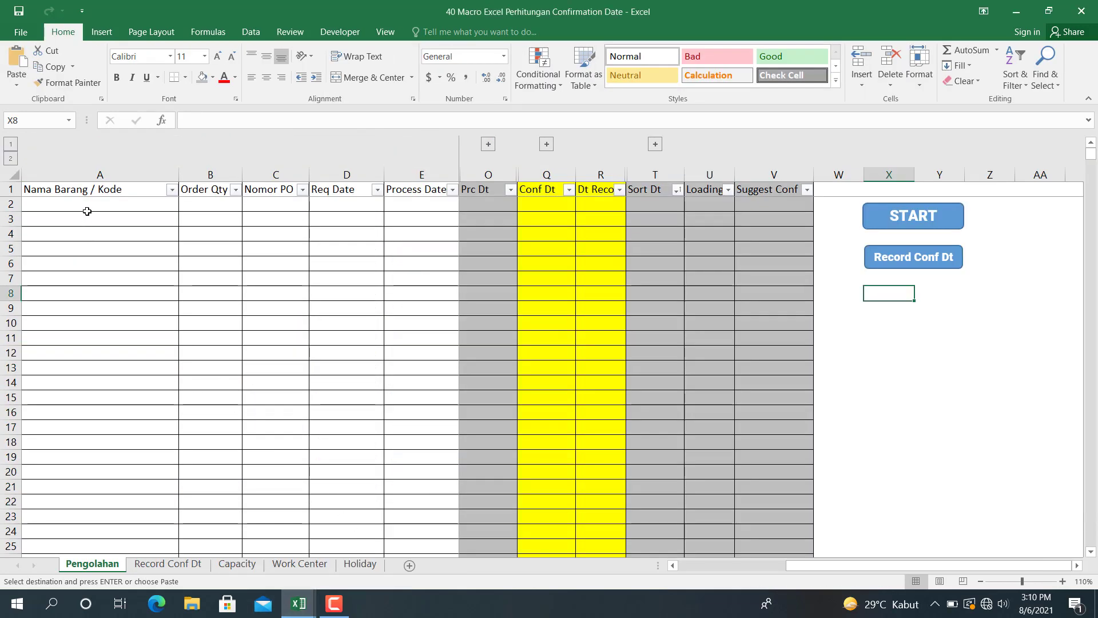
left_click(87, 207)
key("ctrl+v")
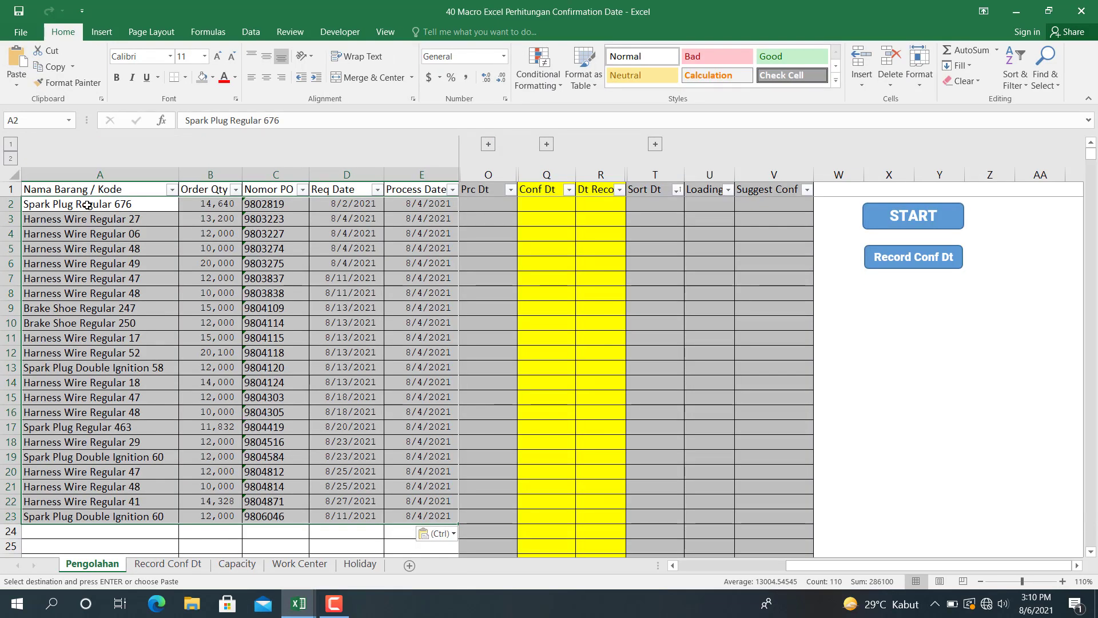
- Compare the pasted orders on Pengolahan with the Record Conf Dt, Capacity and Work Center sheets
left_click(344, 264)
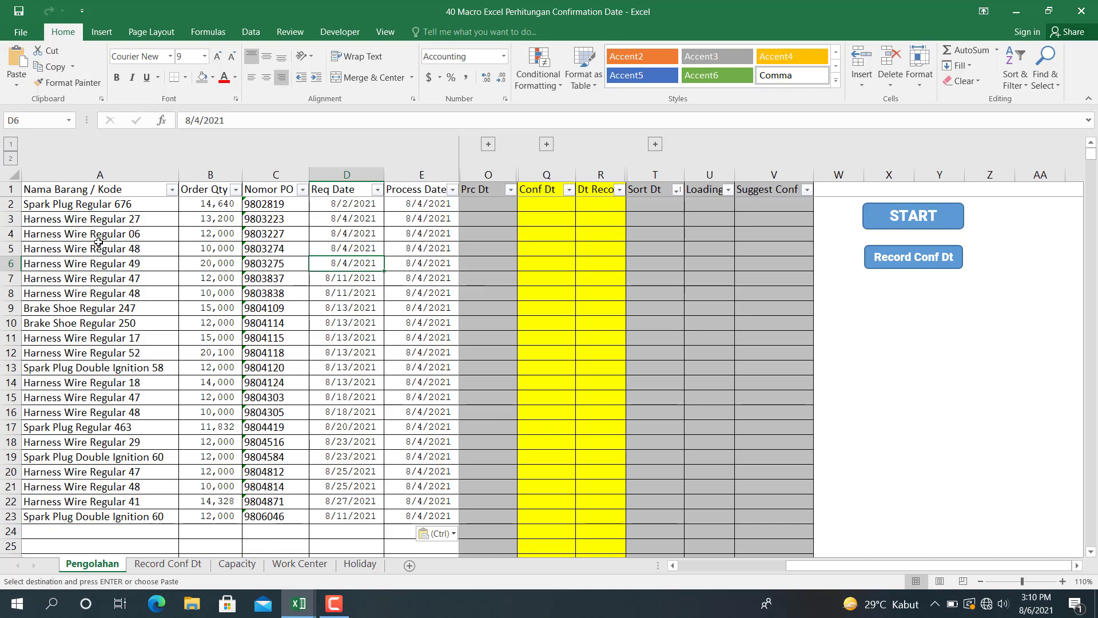
left_click(66, 307)
left_click(171, 565)
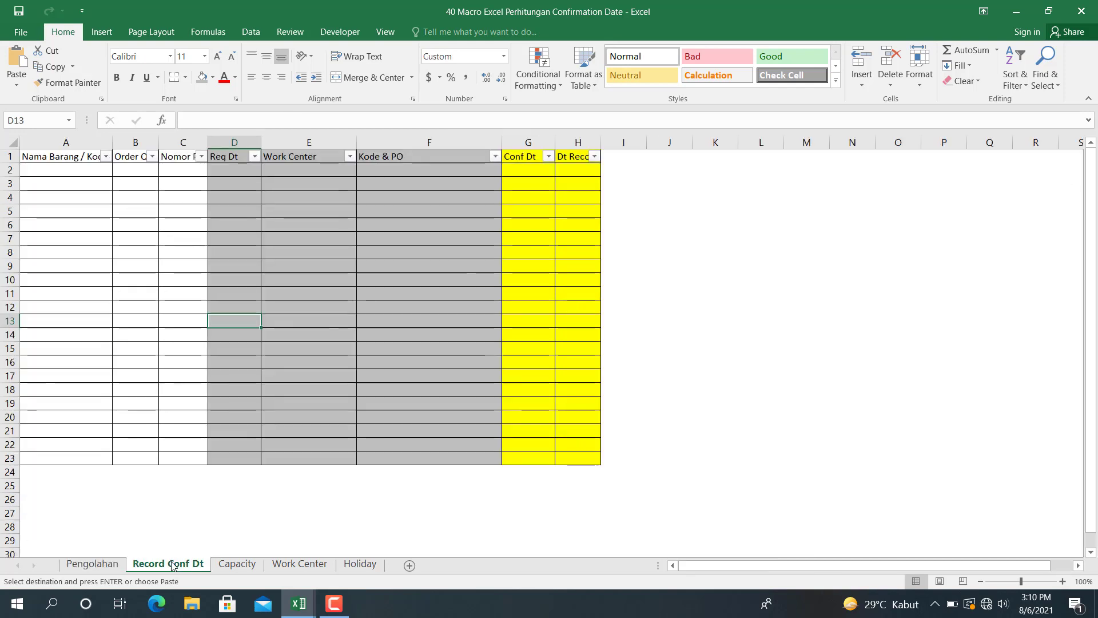
left_click(236, 566)
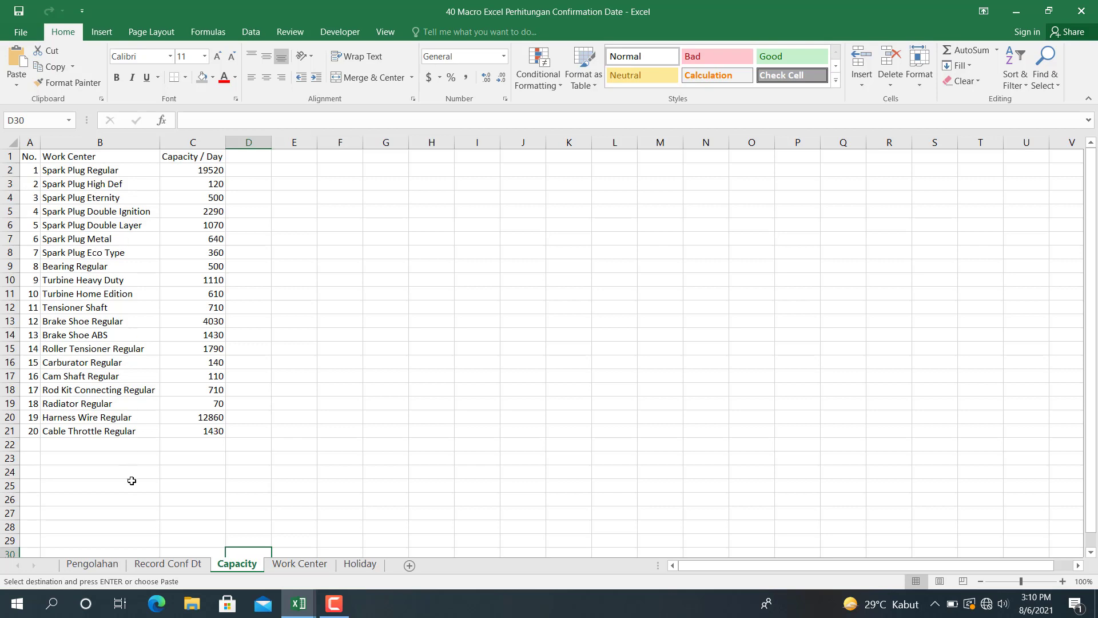
left_click(299, 566)
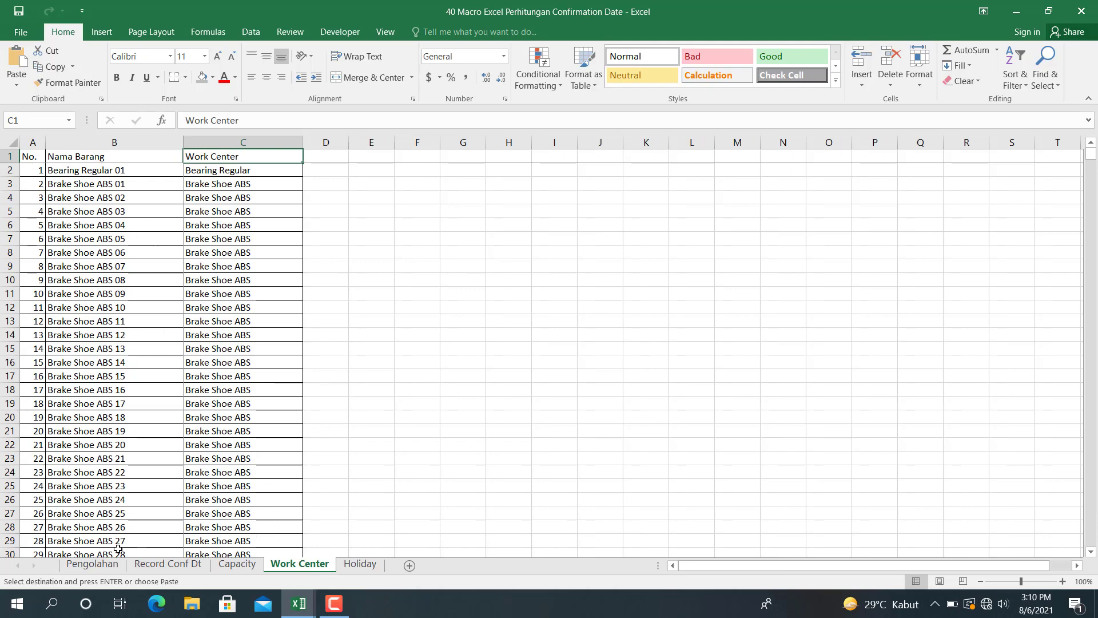
left_click(104, 564)
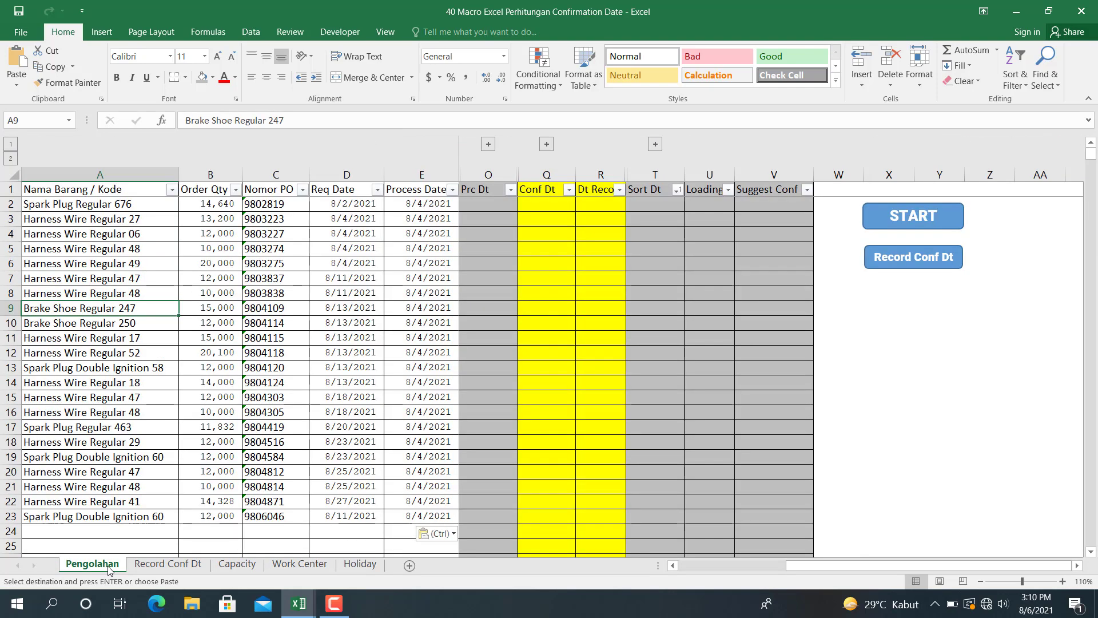
left_click(159, 564)
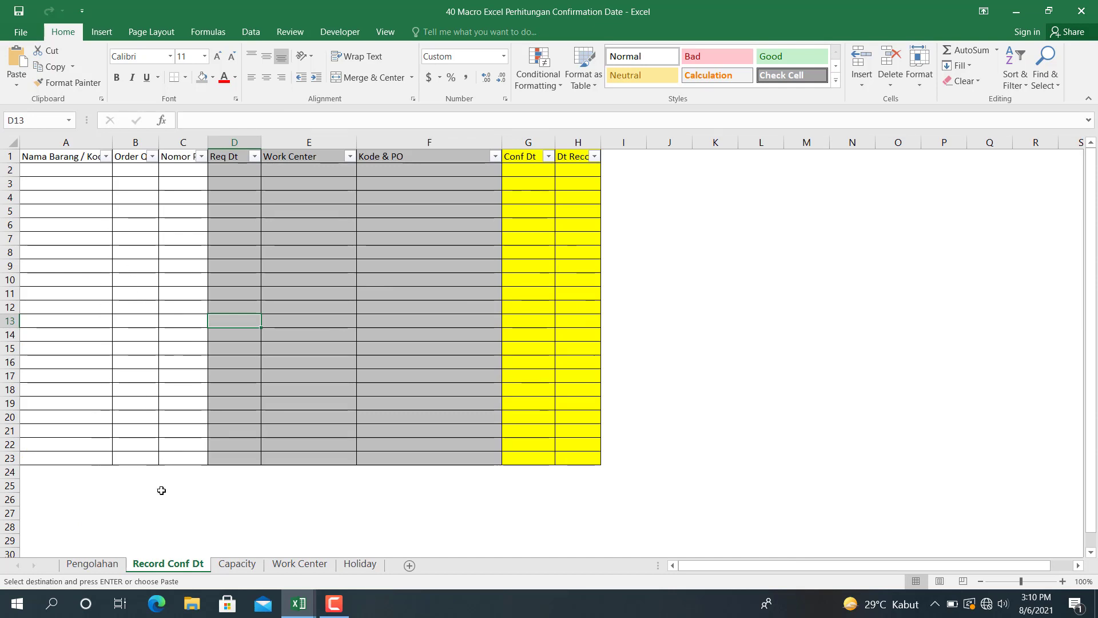
left_click(81, 562)
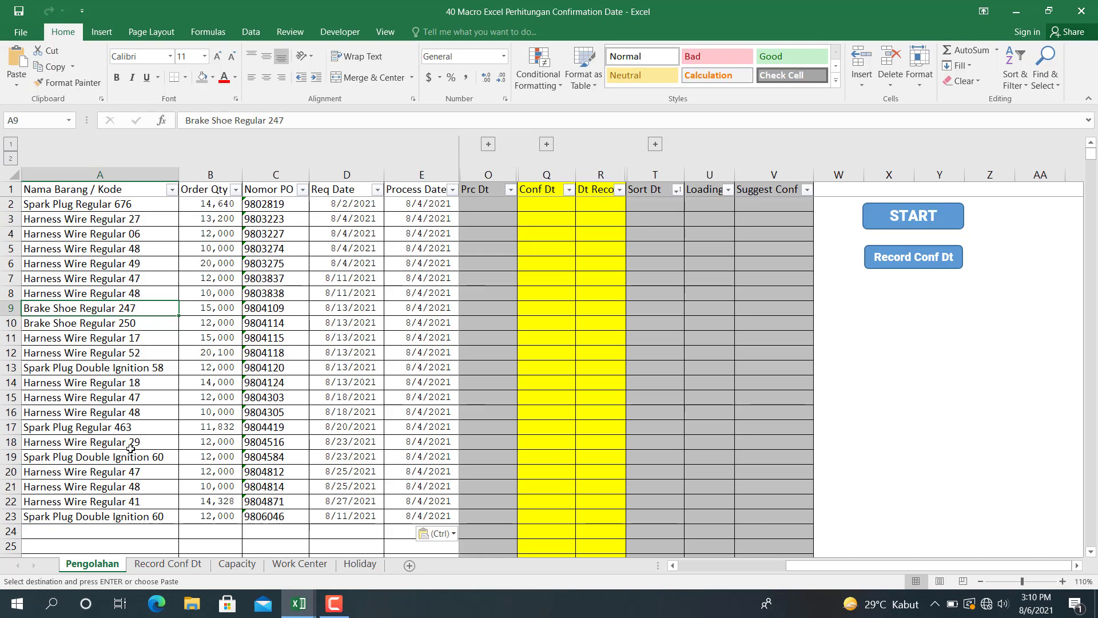
left_click(236, 565)
left_click(103, 565)
left_click(891, 306)
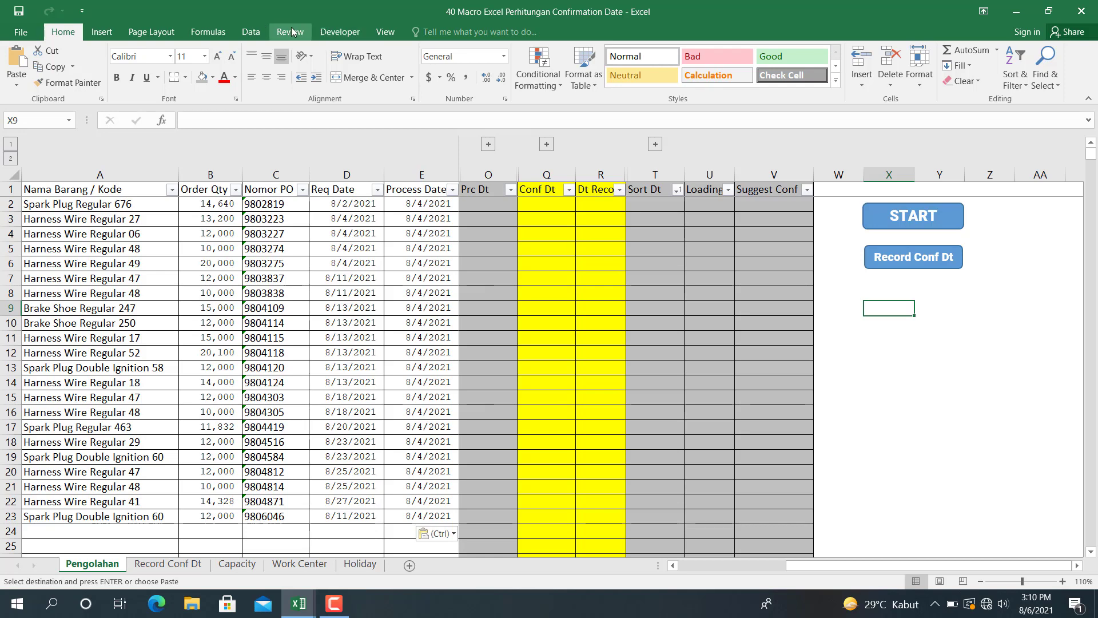
- Check the workbook's file type in the Save As dialog and return to the sheet without saving
left_click(333, 33)
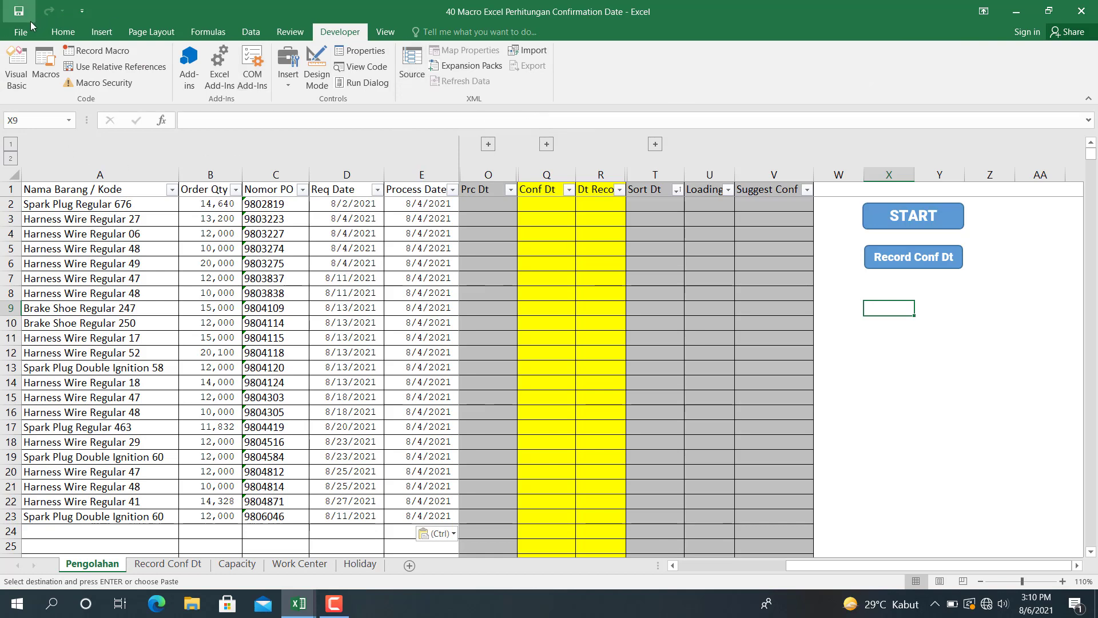
left_click(21, 32)
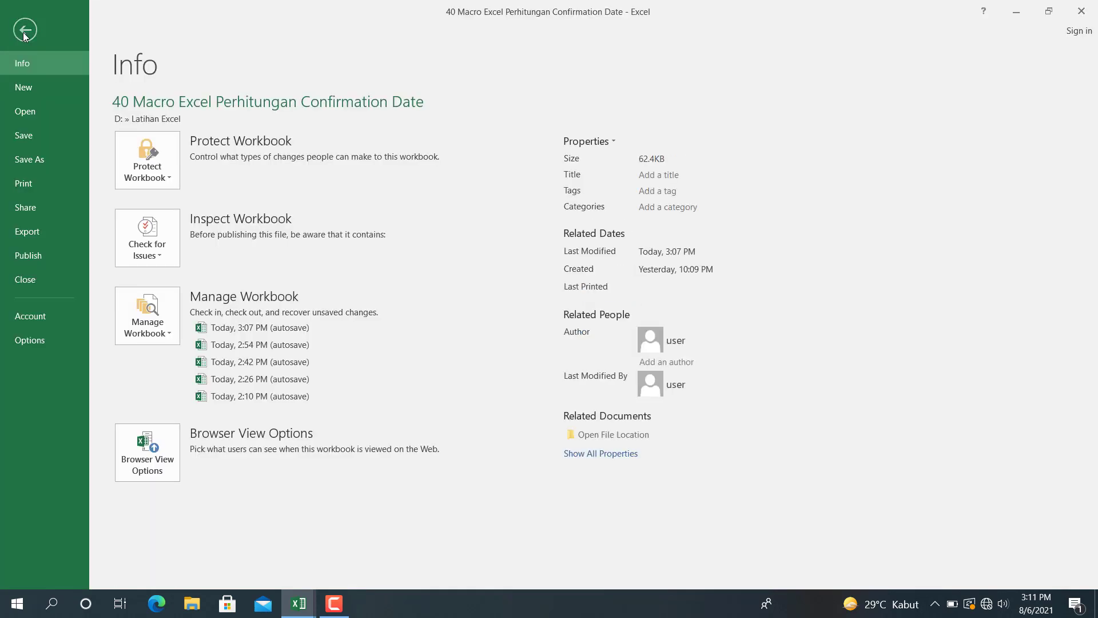
left_click(26, 161)
left_click(472, 137)
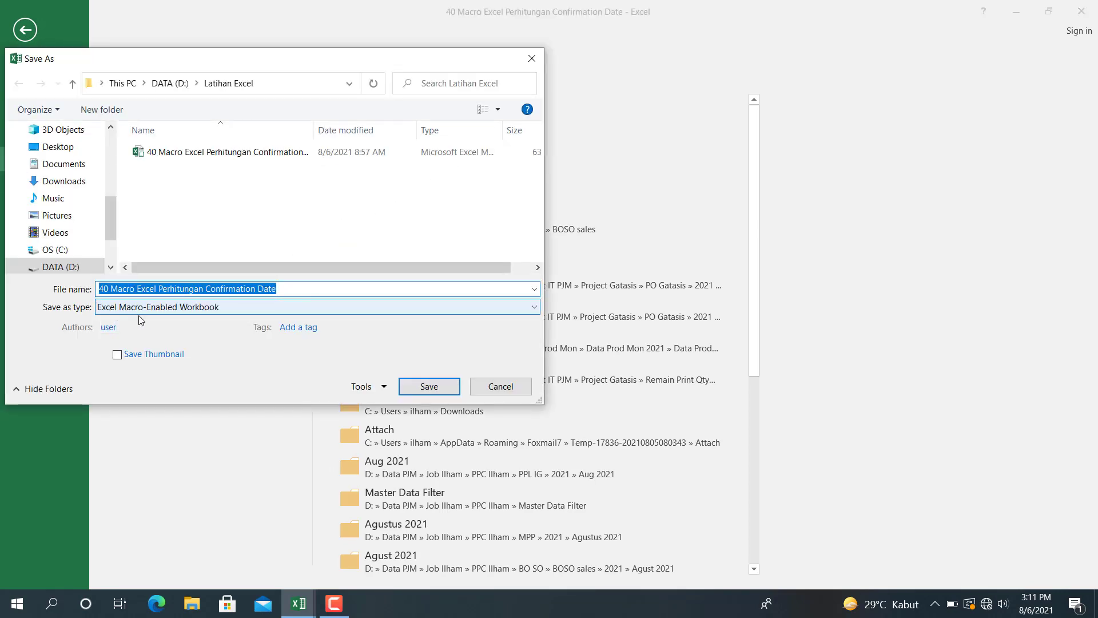
left_click(519, 387)
left_click(24, 28)
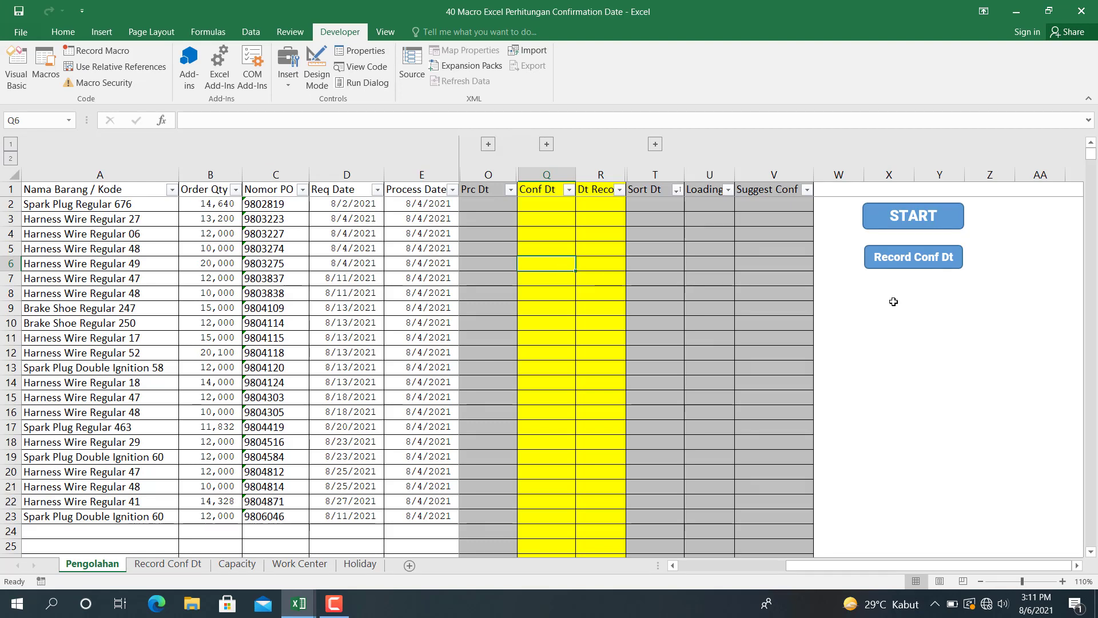
- Run the START macro on the Pengolahan sheet to calculate the suggested confirmation dates
left_click(892, 303)
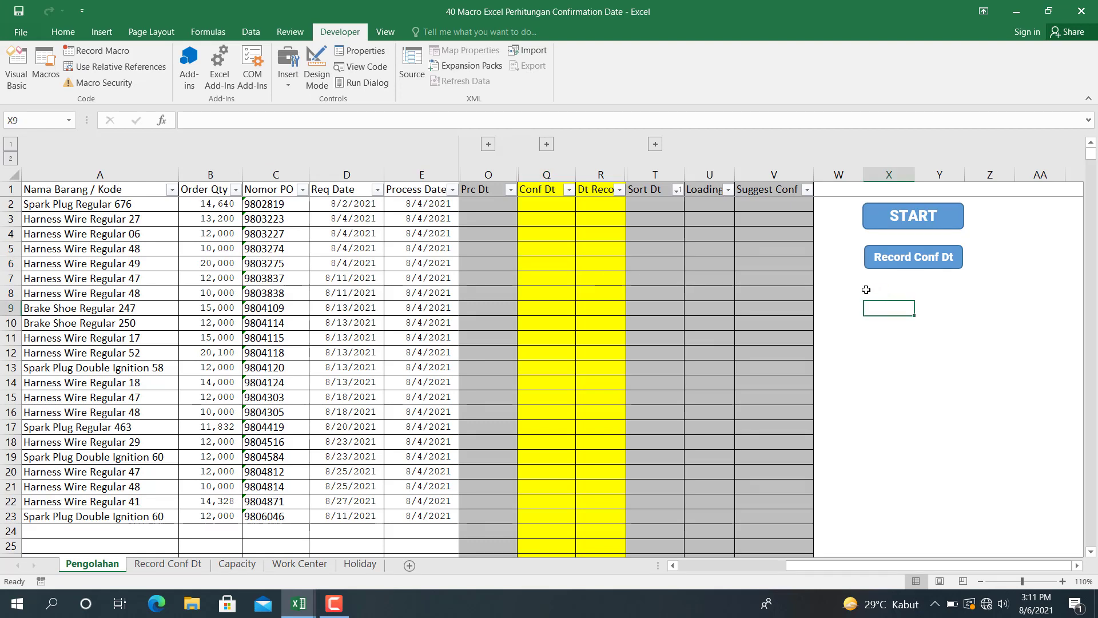
left_click(900, 222)
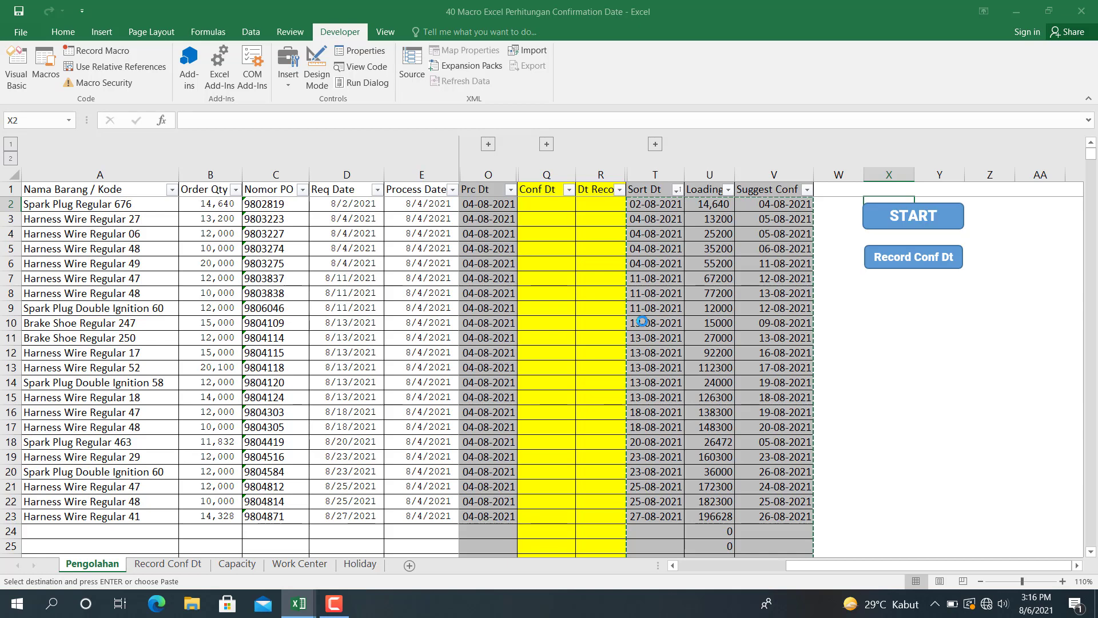
- Review the macro's Prc Dt, Sort Dt, Loading and Suggest Conf columns for the pasted orders
left_click(875, 294)
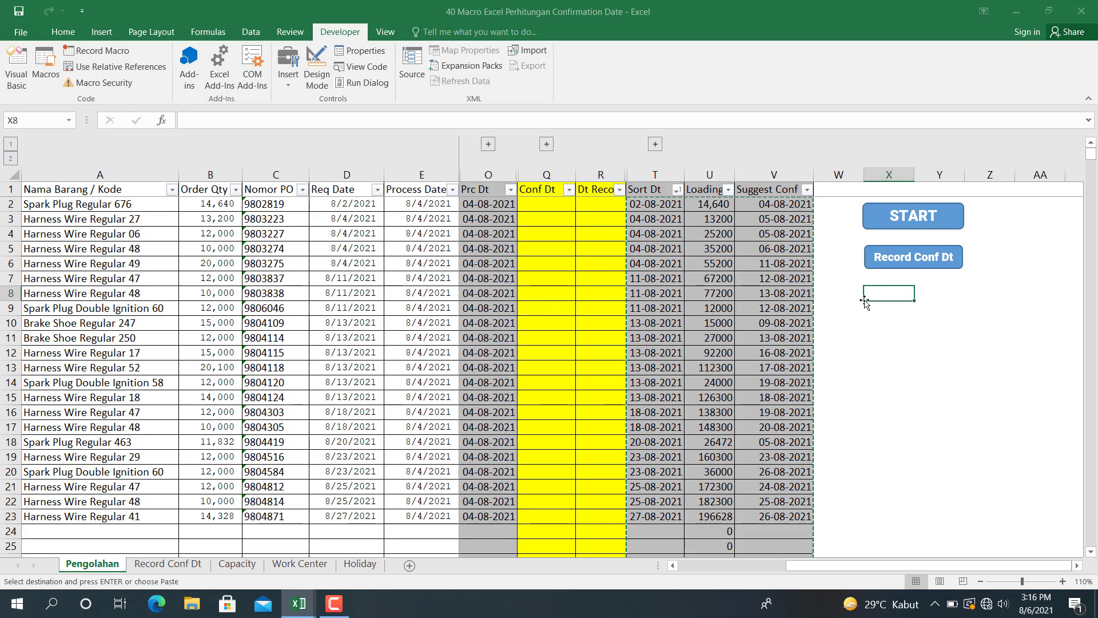
scroll(622, 333, "down", 3)
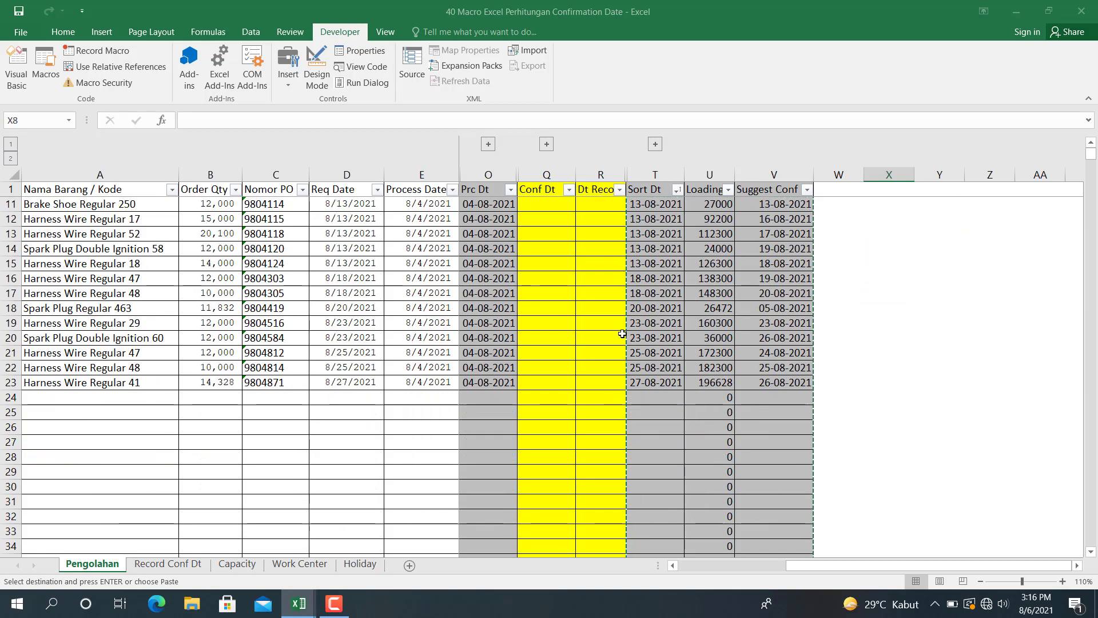
scroll(580, 238, "up", 3)
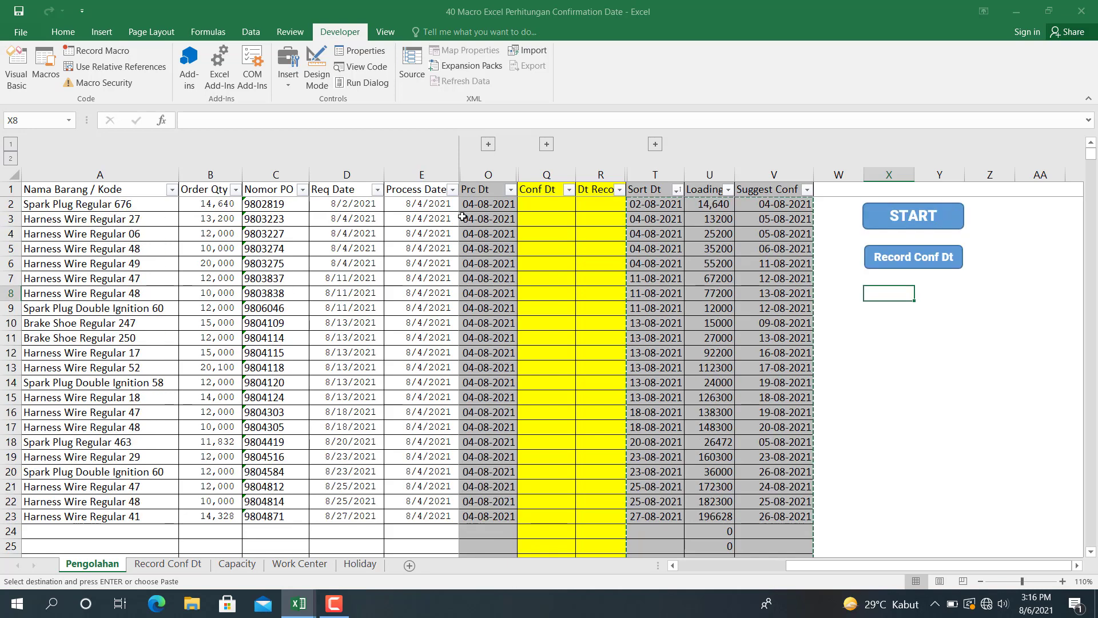
left_click(476, 204)
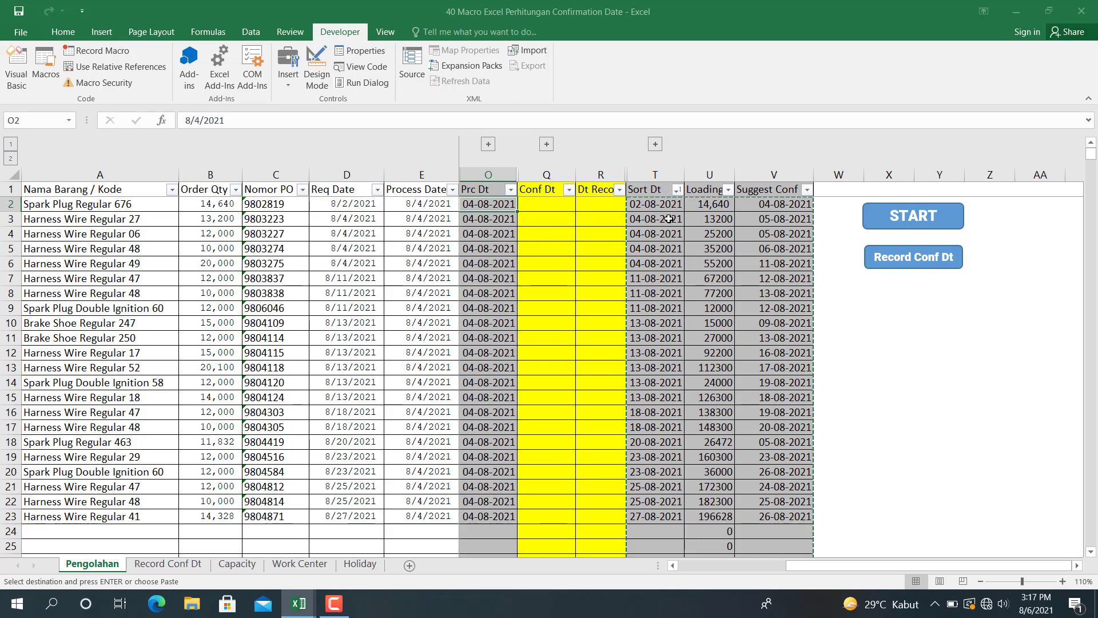
- Examine the Suggest Conf, Conf Dt and record date columns on Pengolahan and the empty Record Conf Dt sheet
left_click(549, 204)
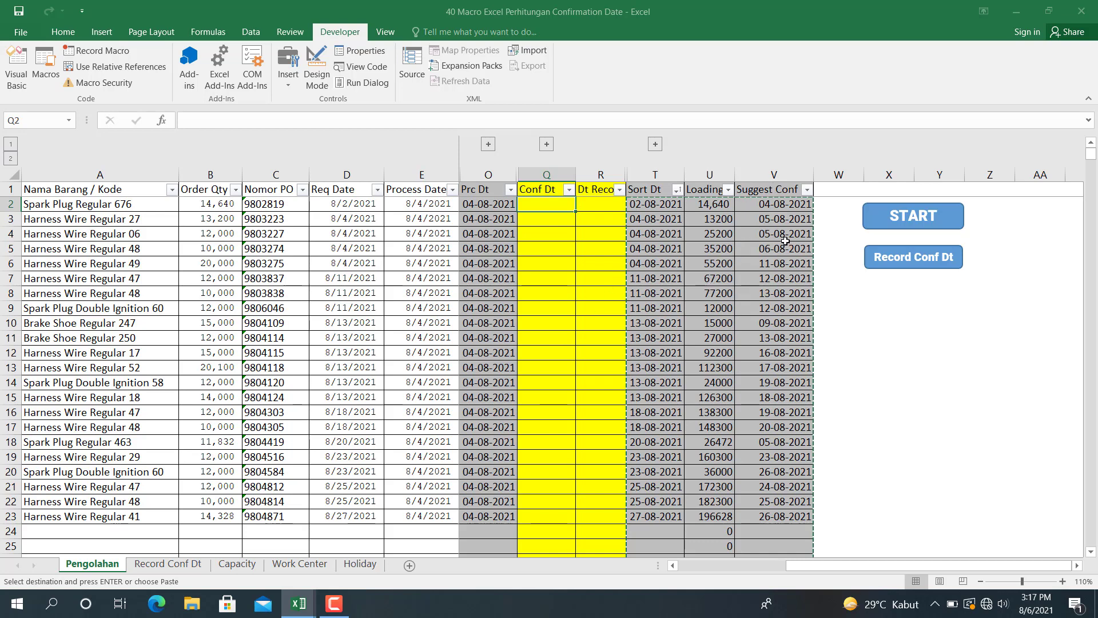
left_click(779, 172)
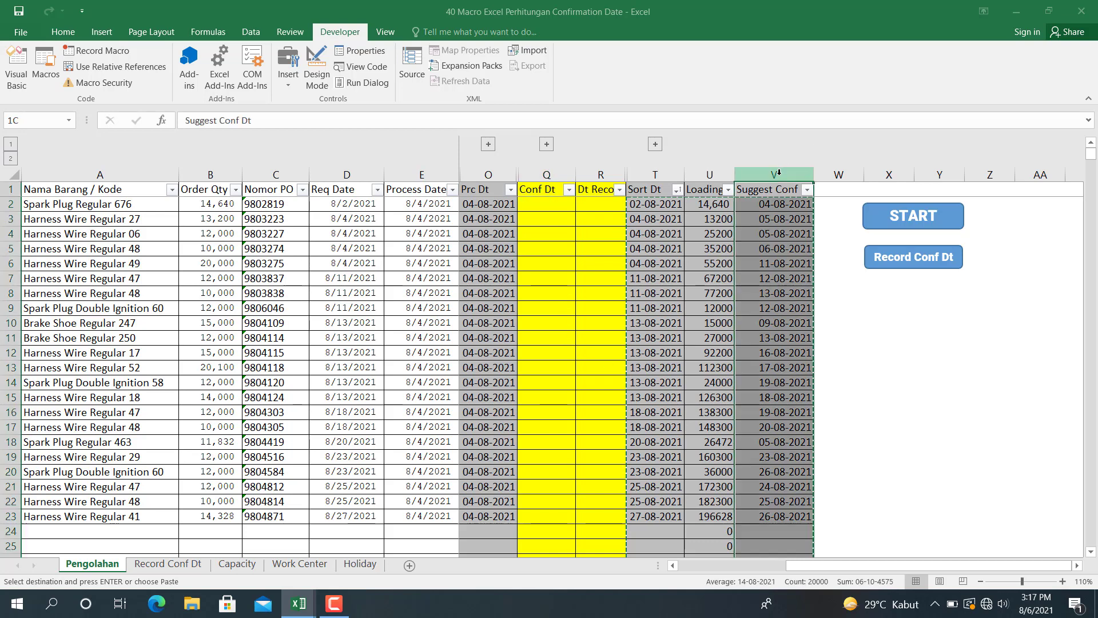
left_click(546, 175)
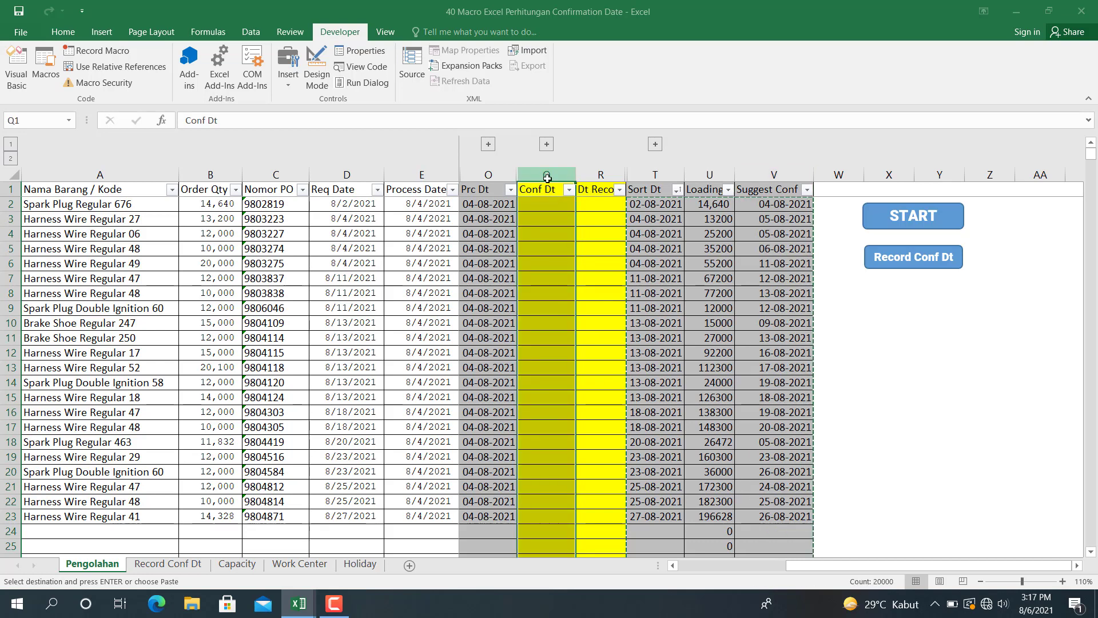
left_click(591, 173)
left_click(546, 173)
left_click(167, 563)
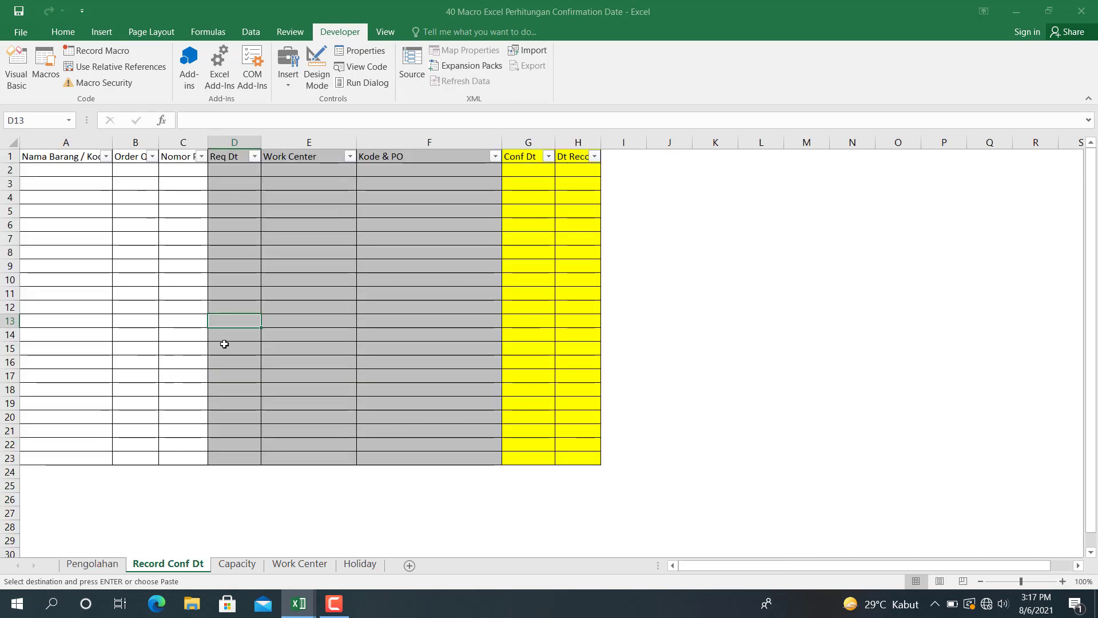
left_click(79, 564)
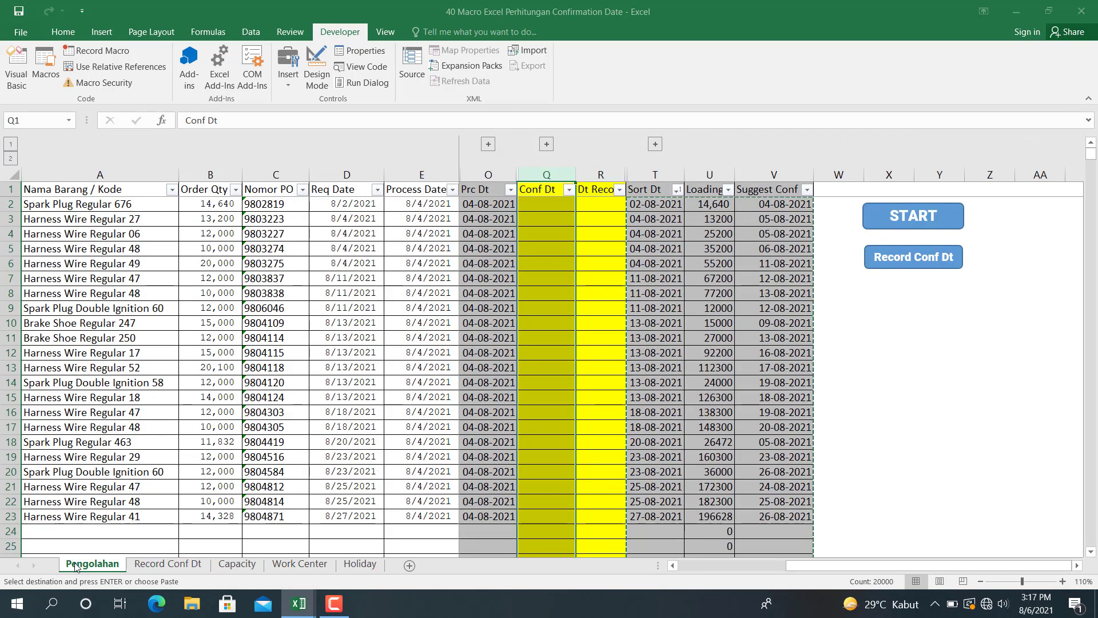
- Link the first order's Conf Dt cell Q2 to its suggested confirmation date with the formula =V2
left_click(544, 207)
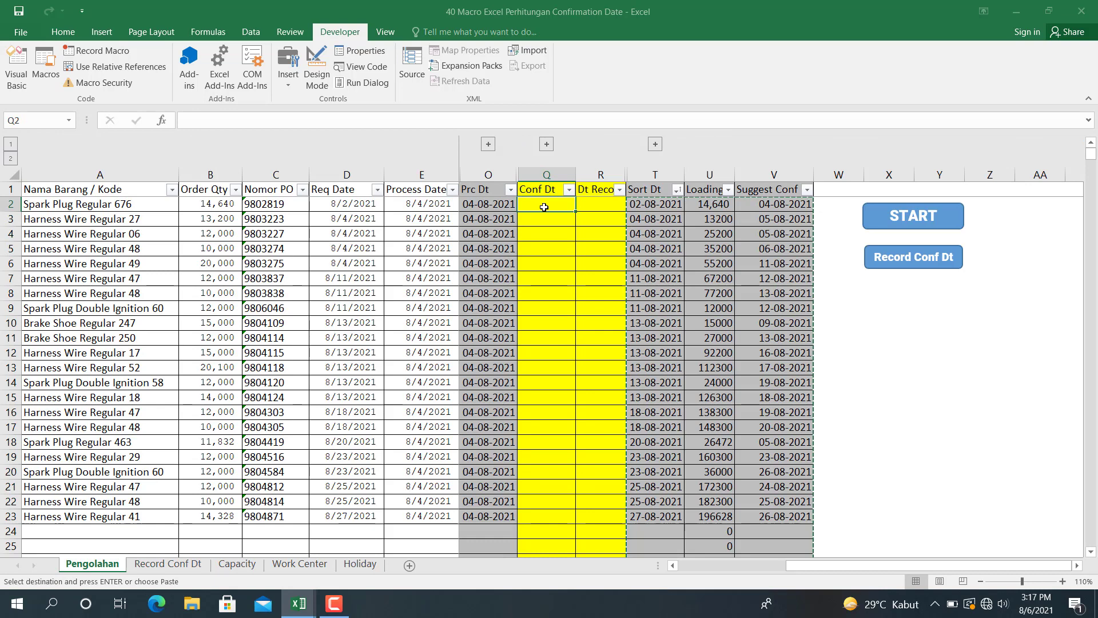
type("=")
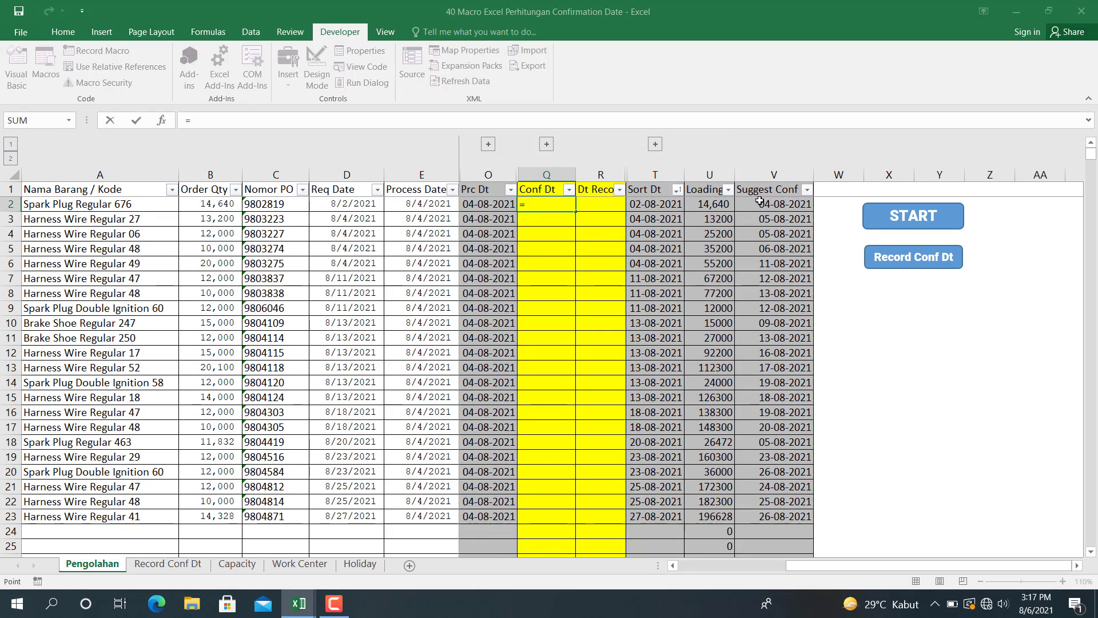
left_click(759, 201)
key("ctrl+Return")
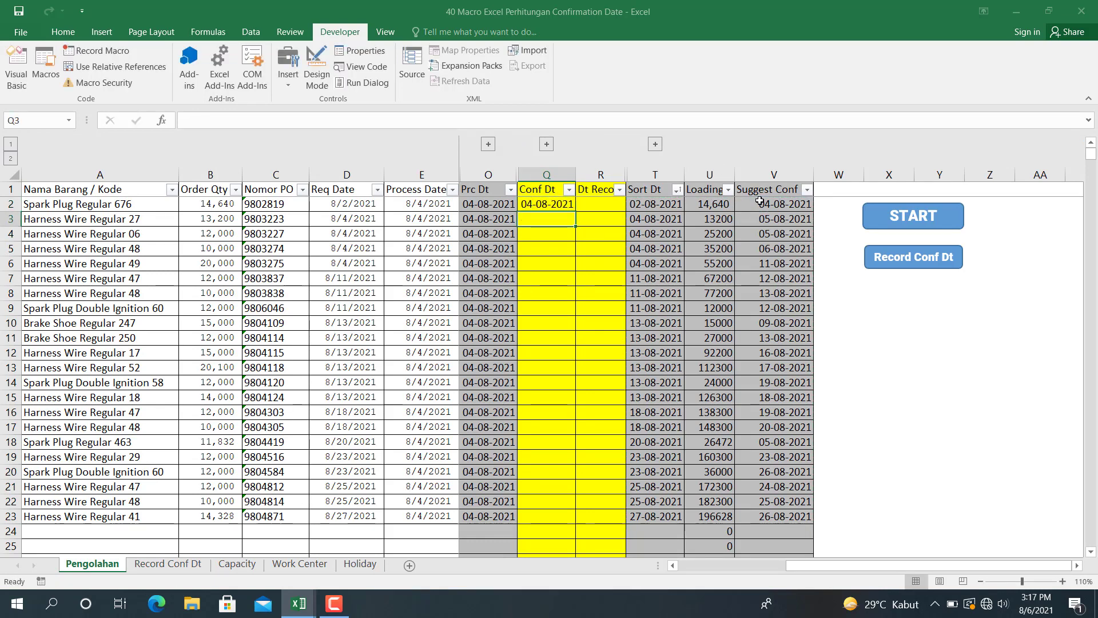
- Copy the Conf Dt formula from Q2 down to Q23 for the remaining orders
key("ctrl+c")
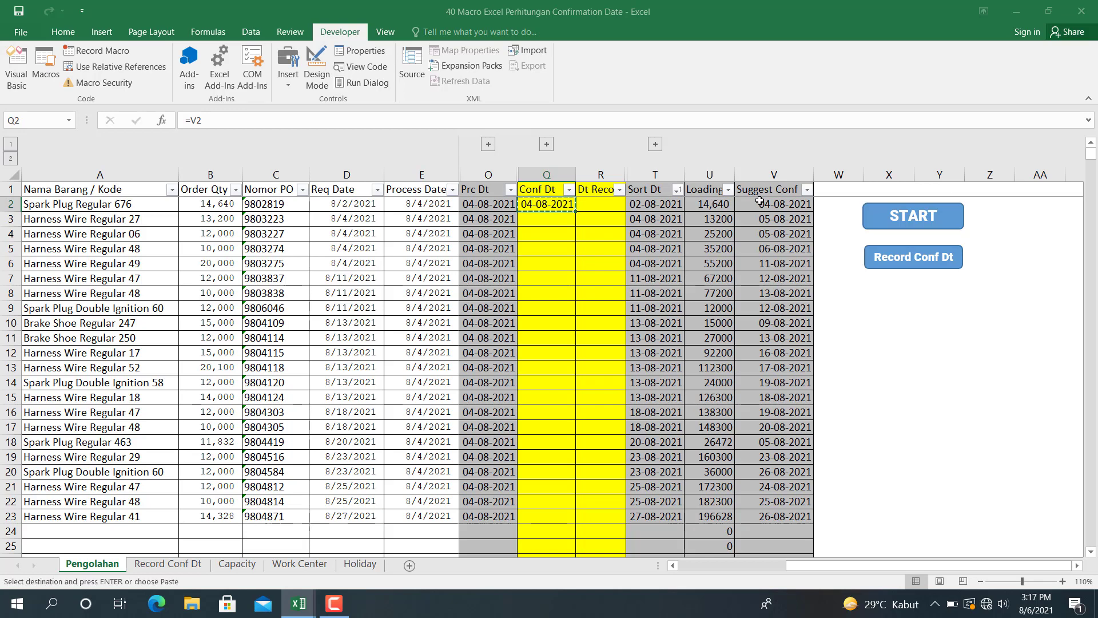
key("Down")
key("shift+Down")
key("shift+Down")
key("shift+Down")
key("shift+Down")
key("shift+Down")
key("shift+Down")
key("shift+Down")
key("shift+Down")
key("shift+Down")
key("shift+Down")
key("shift+Down")
key("shift+Down")
key("shift+Down")
key("shift+Down")
key("shift+Down")
key("shift+Down")
key("shift+Down")
key("shift+Down")
key("shift+Down")
key("shift+Down")
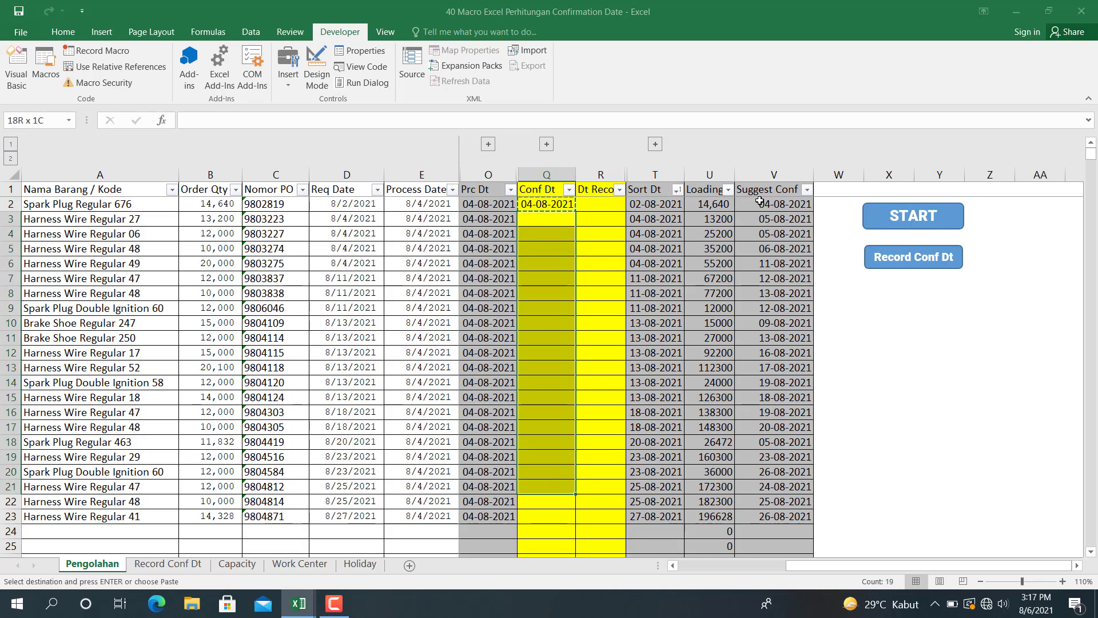
key("ctrl+v")
- Enter 4 Aug 2021 as the first order's record date in cell R2
key("Right")
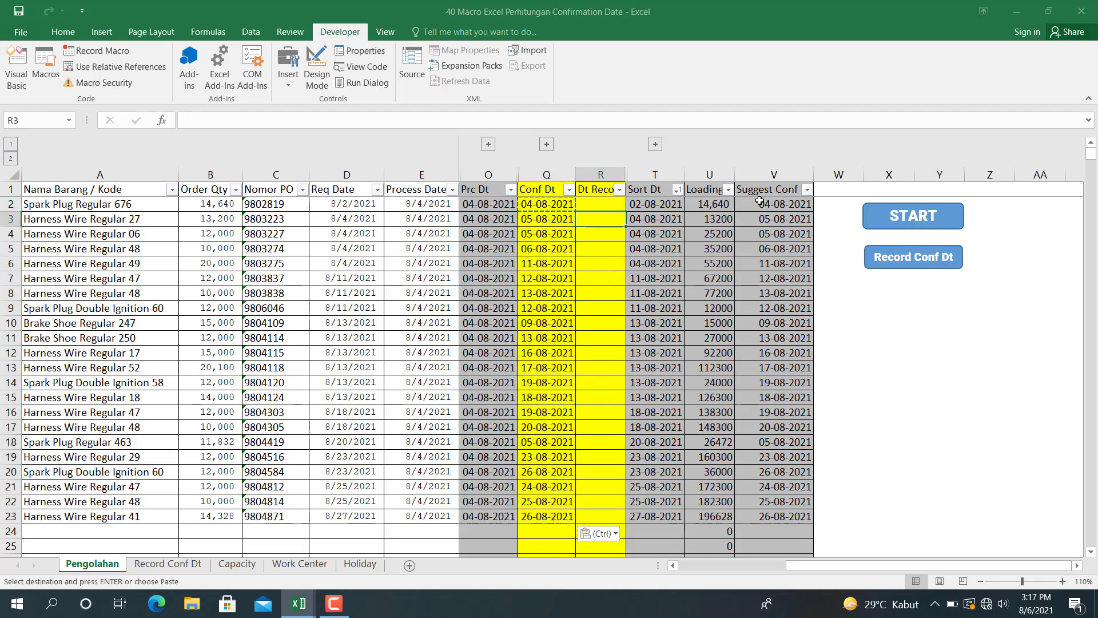
key("Up")
key("Up")
key("Down")
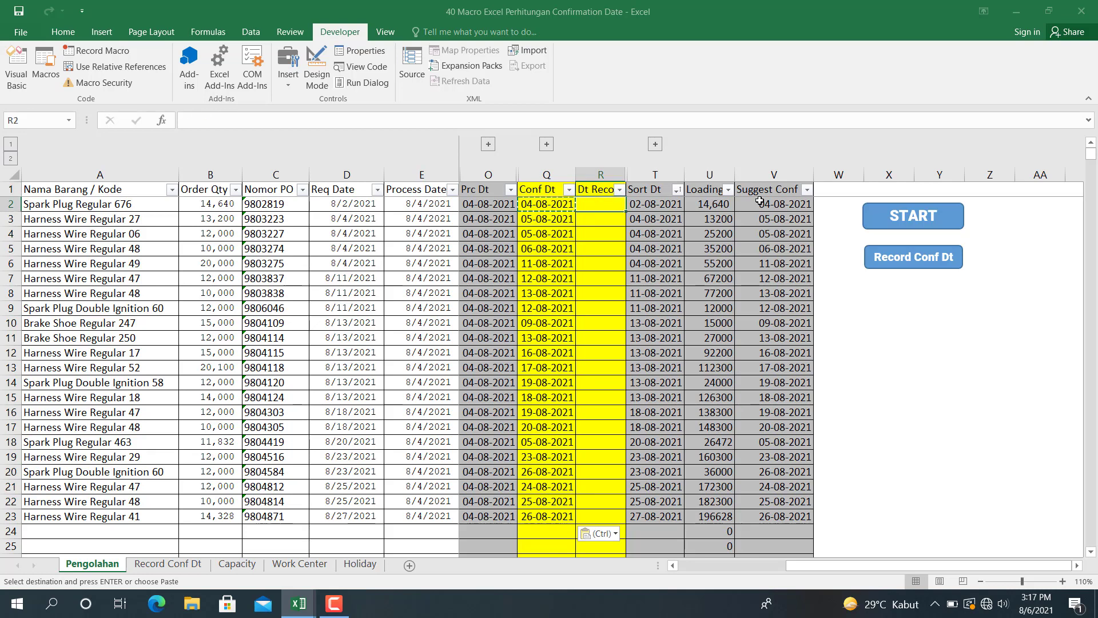
type("4 Agu")
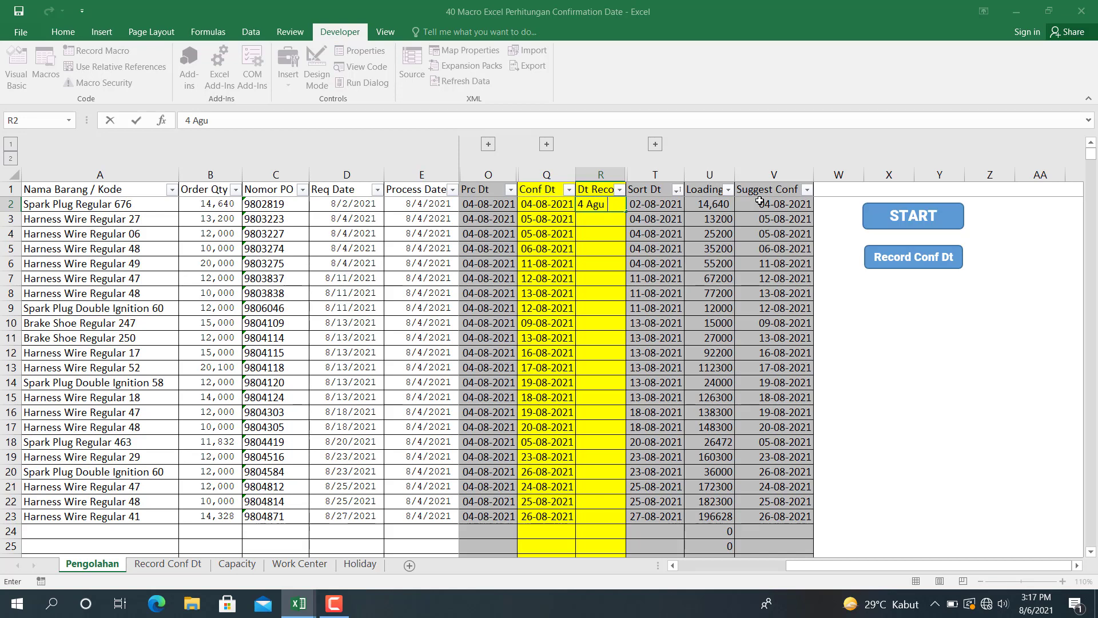
key("BackSpace")
key("BackSpace")
type("ug 2021")
key("Return")
- Copy the record date from R2 down to R23 for the remaining orders
key("Up")
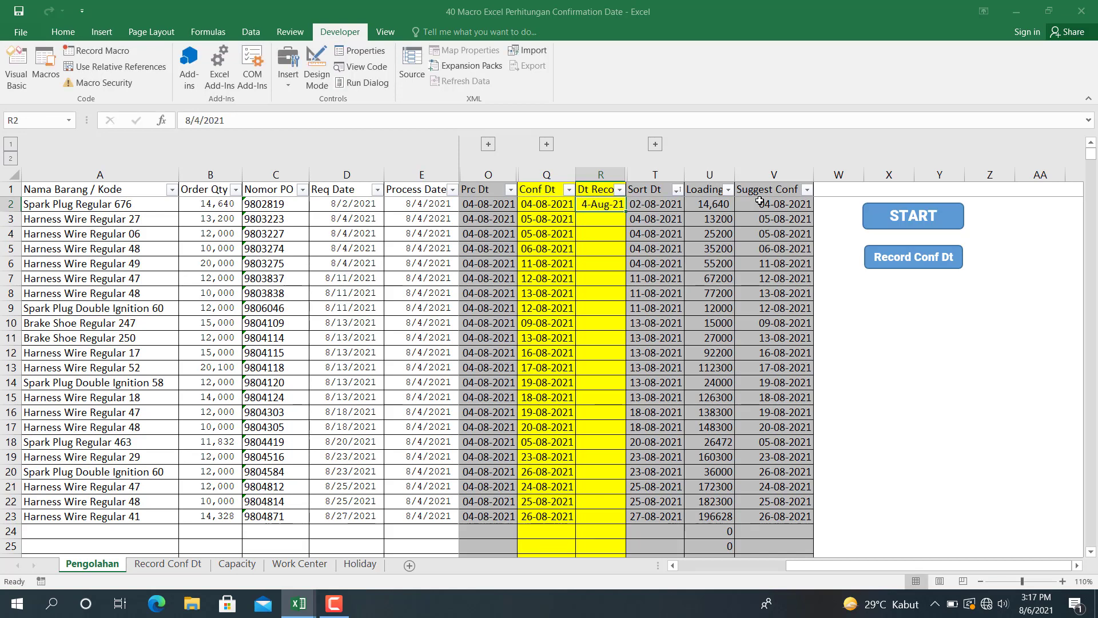
key("ctrl+c")
key("Down")
key("shift+Down")
key("shift+Down")
key("shift+Down")
key("shift+Down")
key("shift+Down")
key("shift+Down")
key("shift+Down")
key("shift+Down")
key("shift+Down")
key("shift+Down")
key("shift+Down")
key("shift+Down")
key("shift+Down")
key("shift+Down")
key("shift+Down")
key("shift+Down")
key("shift+Down")
key("shift+Down")
key("shift+Down")
key("shift+Down")
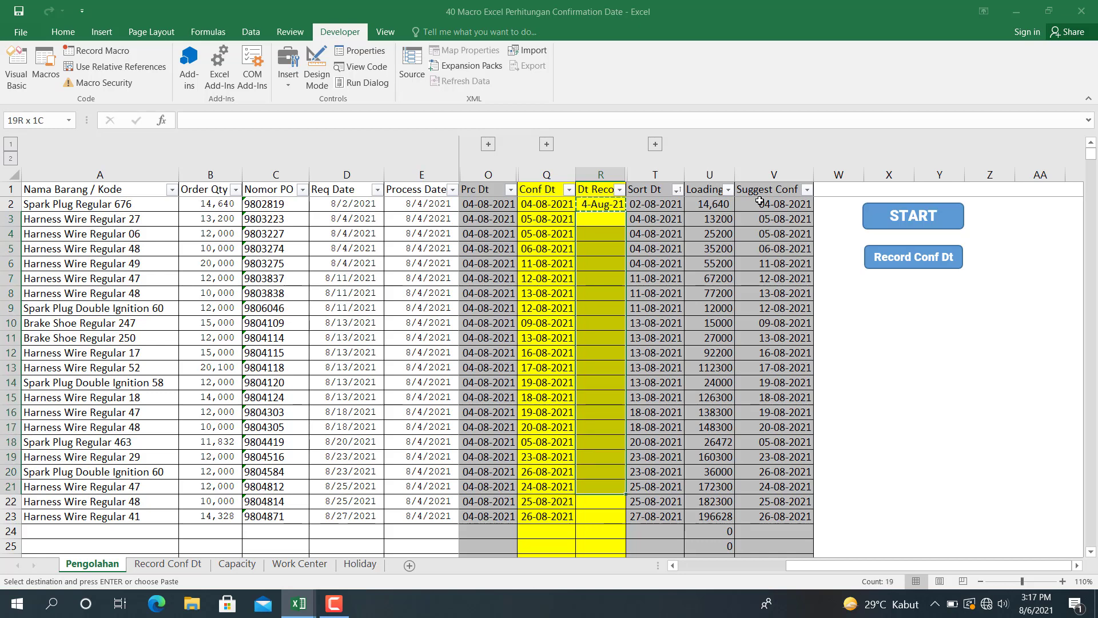
key("ctrl+v")
key("Down")
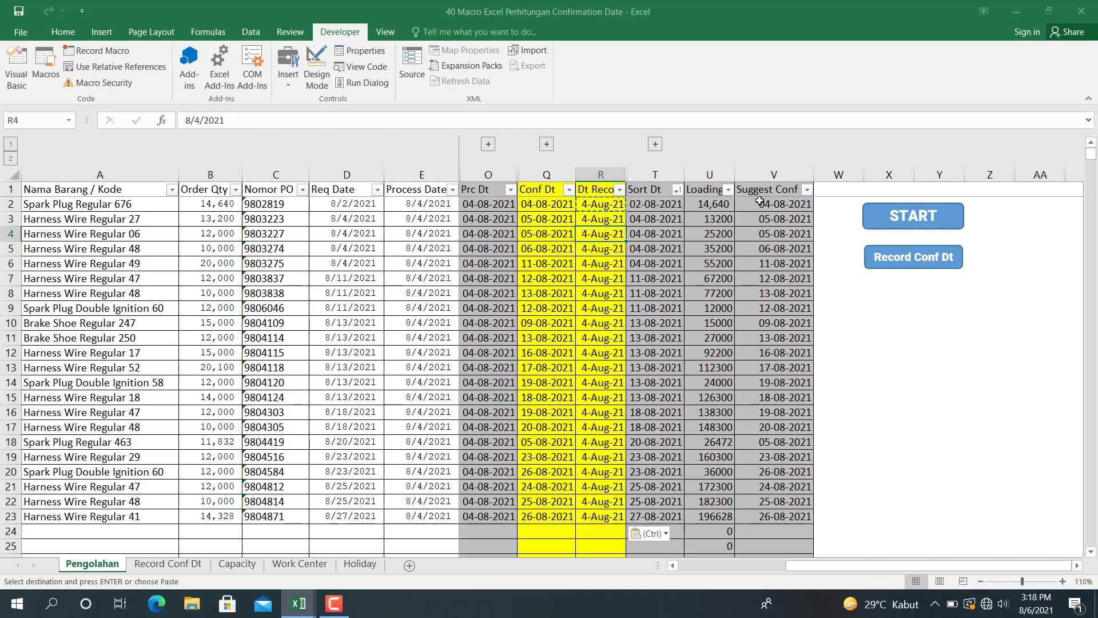
- Check the filled Conf Dt and record date columns against the Suggest Conf dates on Pengolahan
key("Right")
key("Right")
key("Left")
key("Left")
key("Down")
key("Down")
key("Left")
key("Up")
key("Up")
key("Up")
key("Up")
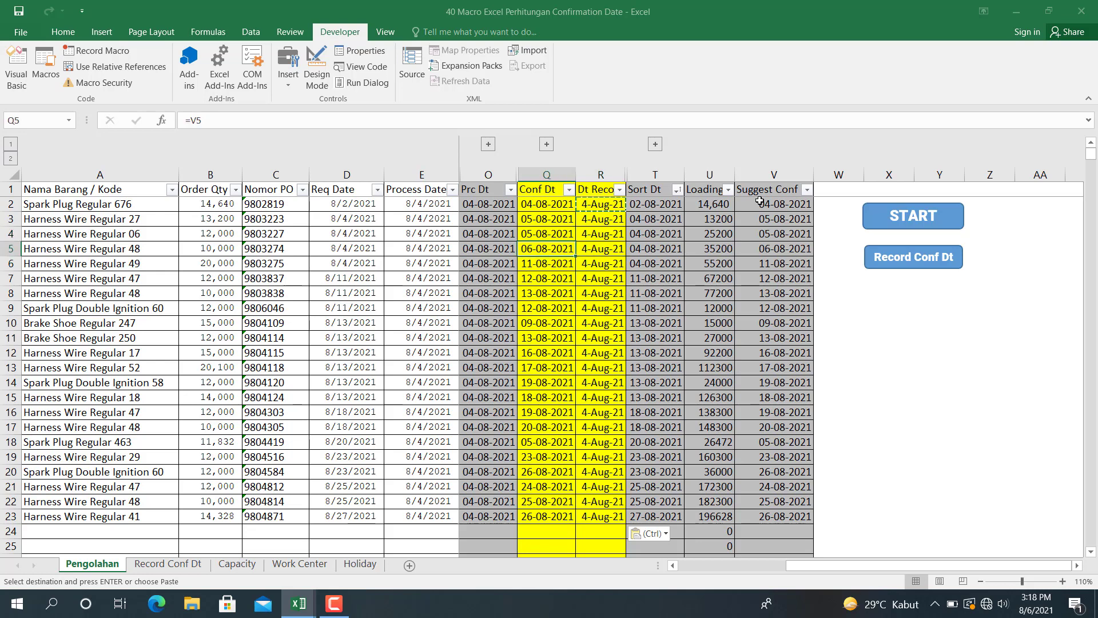
key("ctrl+shift+Down")
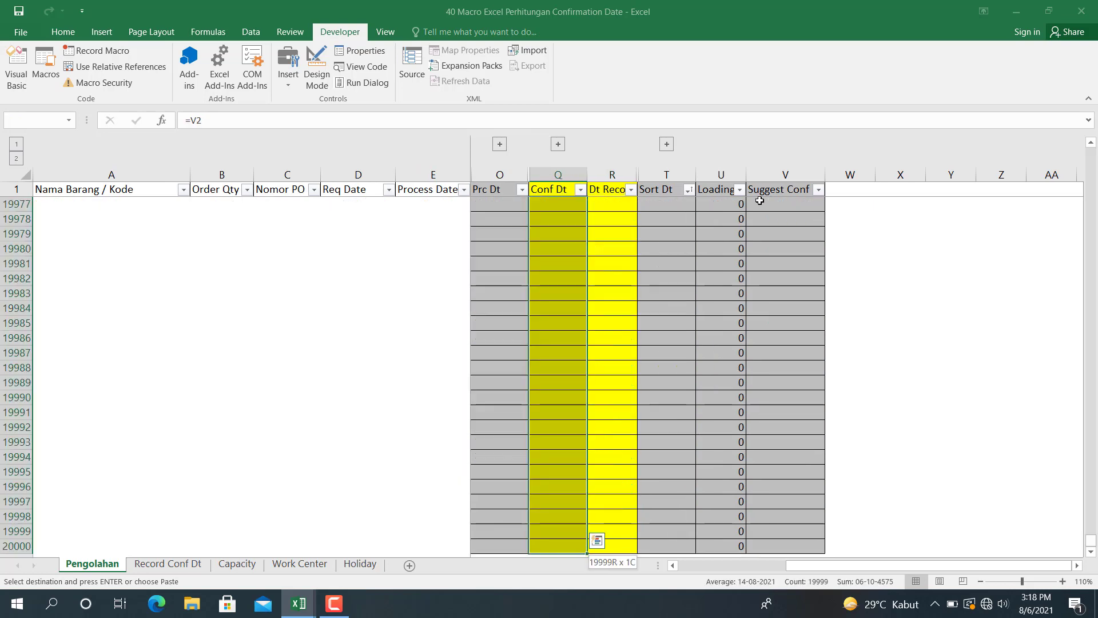
key("ctrl+Up")
key("Down")
key("shift+Right")
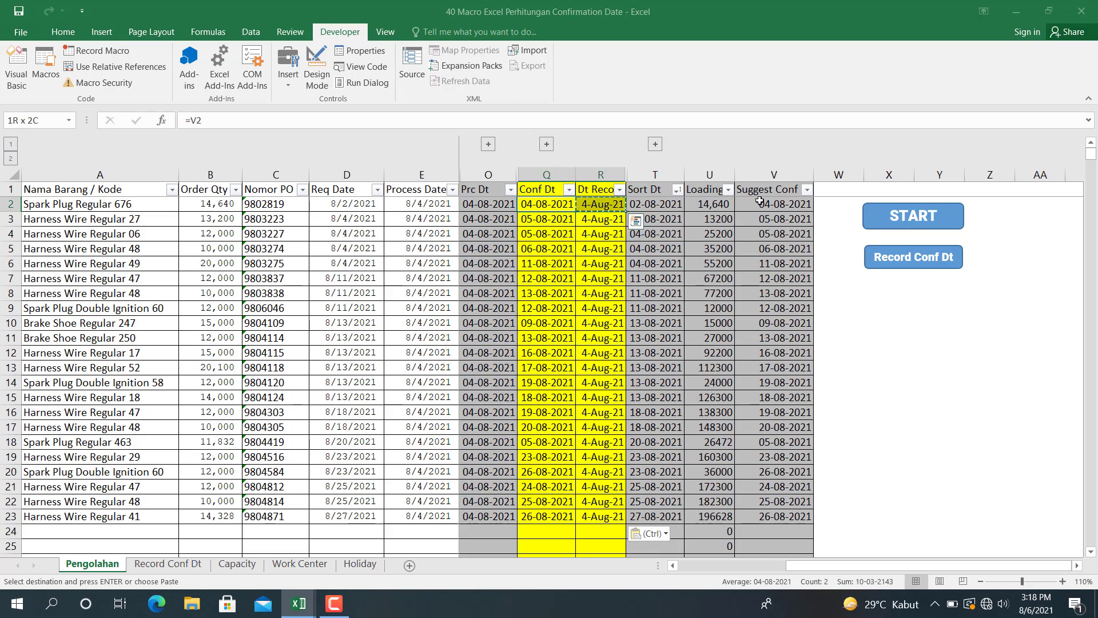
key("Right")
key("Right")
key("Right")
key("Right")
key("Right")
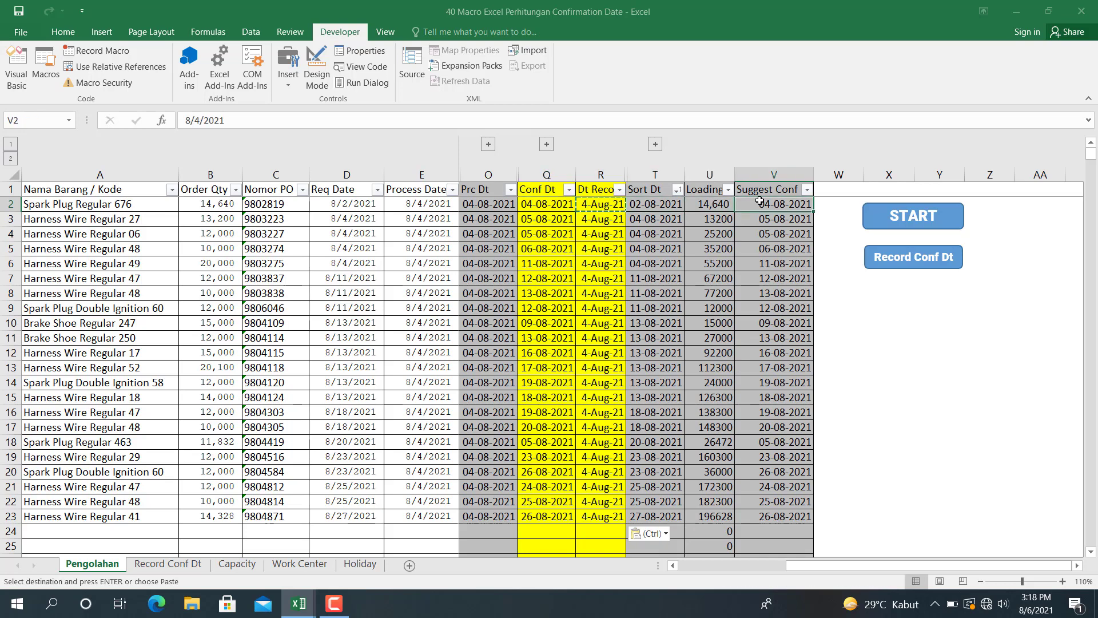
key("Down")
key("Down")
key("Down")
key("Down")
key("Down")
key("Right")
key("Down")
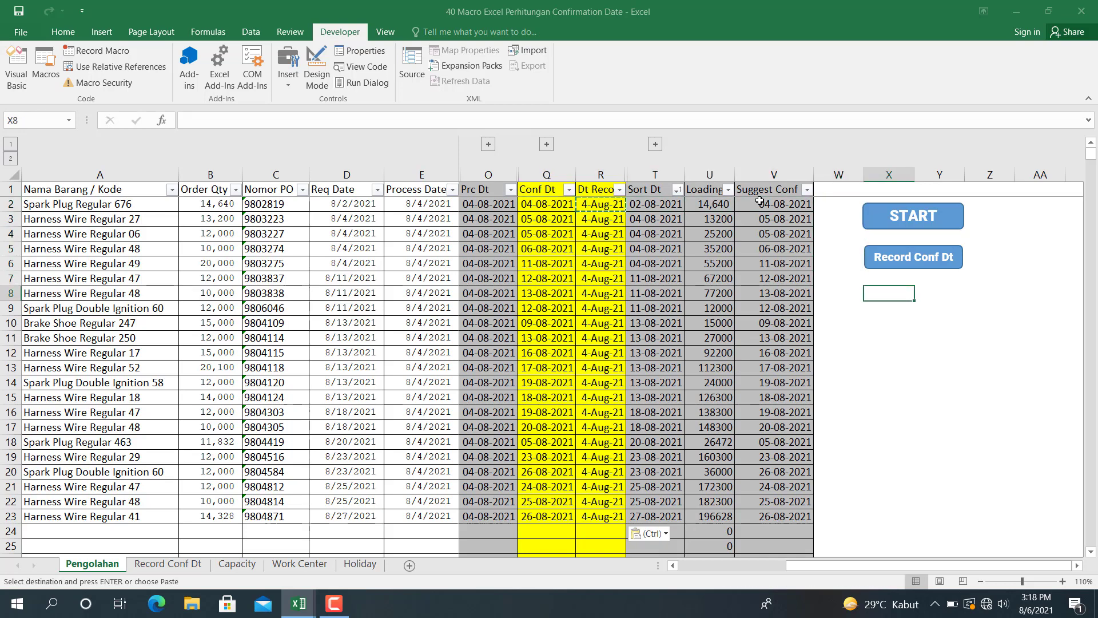
- Run the Record Conf Dt macro and check the stored confirmation and record dates on the Record Conf Dt sheet
left_click(879, 260)
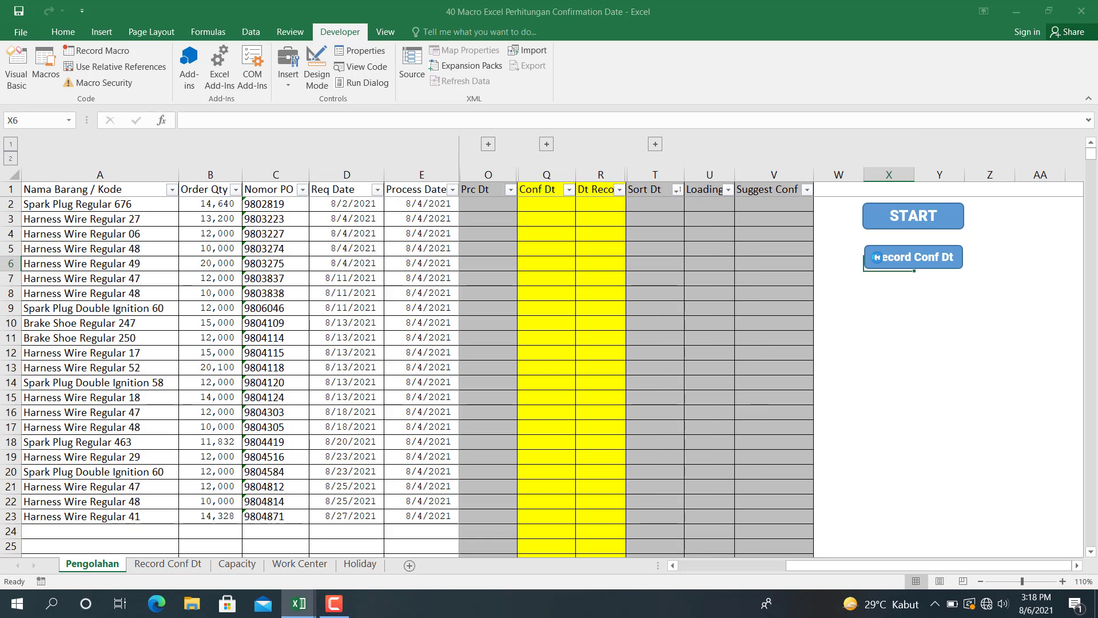
left_click(170, 563)
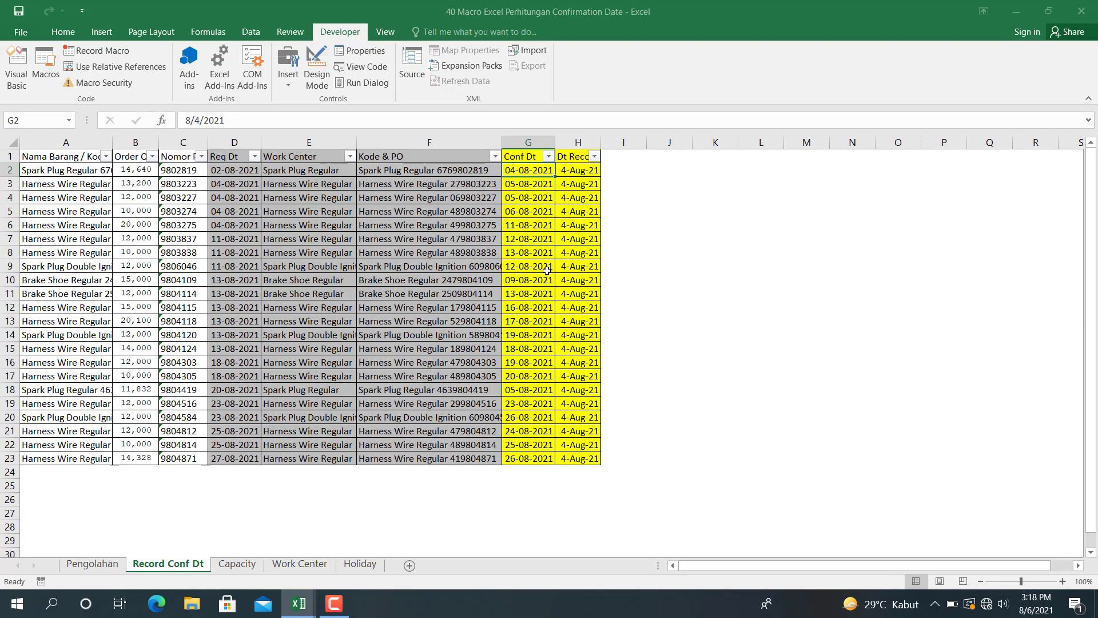
left_click(548, 227)
left_click(577, 225)
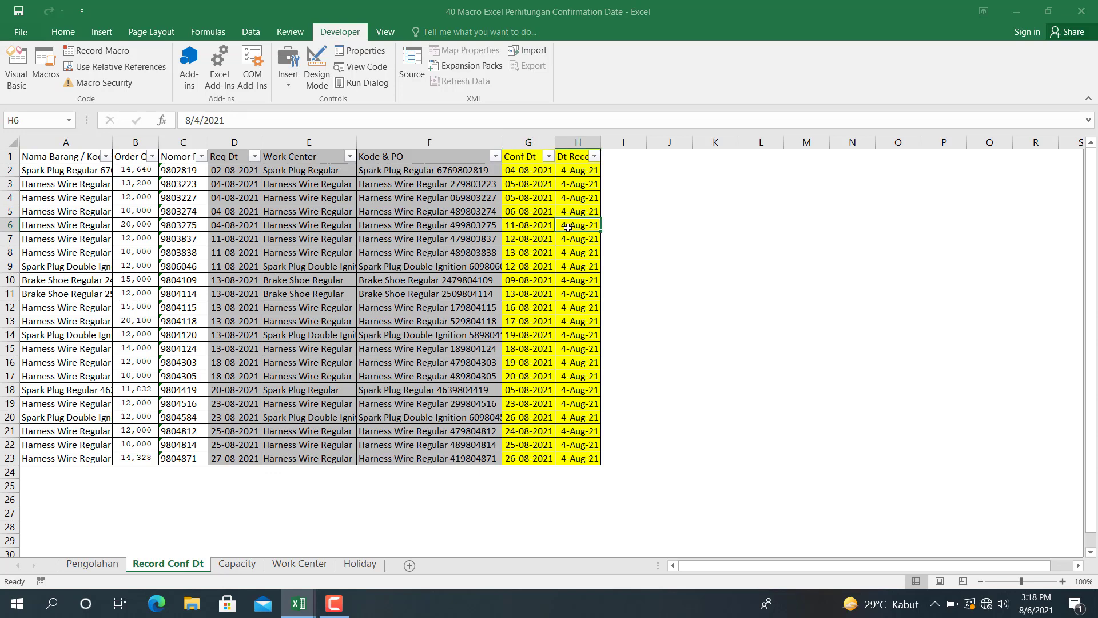
left_click(523, 166)
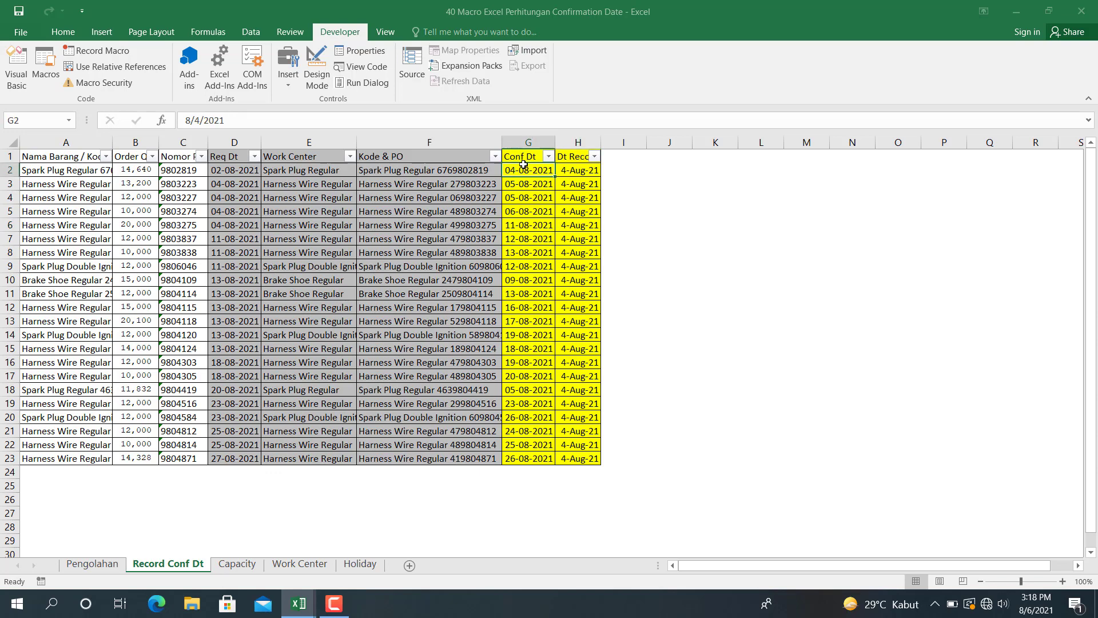
left_click(574, 171)
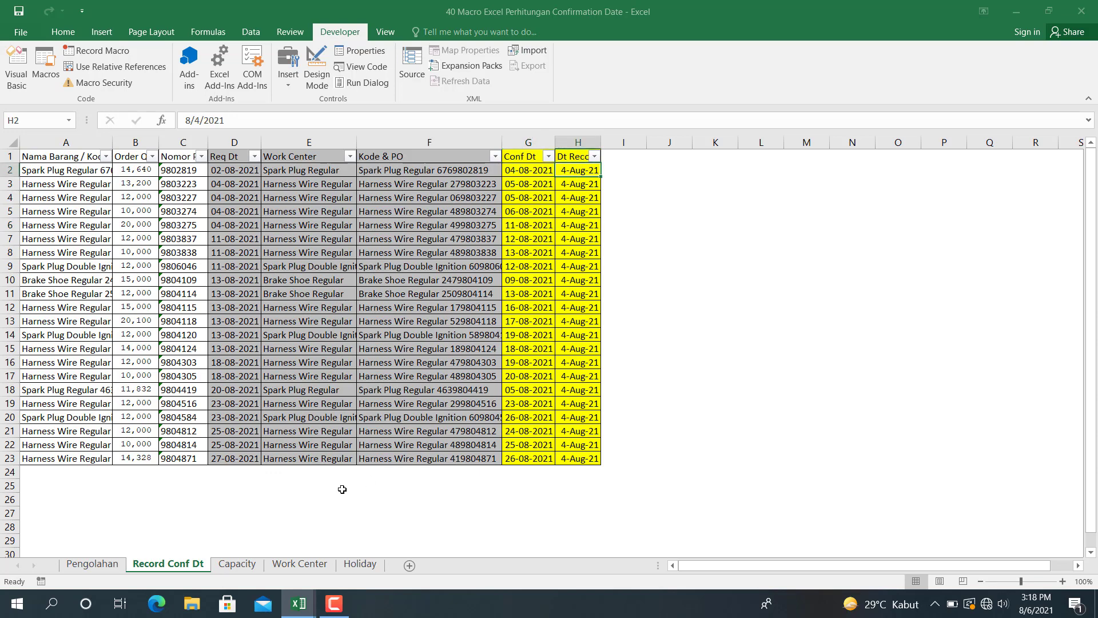
- Switch to the 41 Simulasi workbook and copy all order rows A2:E6401 from the Simulasi 2 sheet
left_click(92, 564)
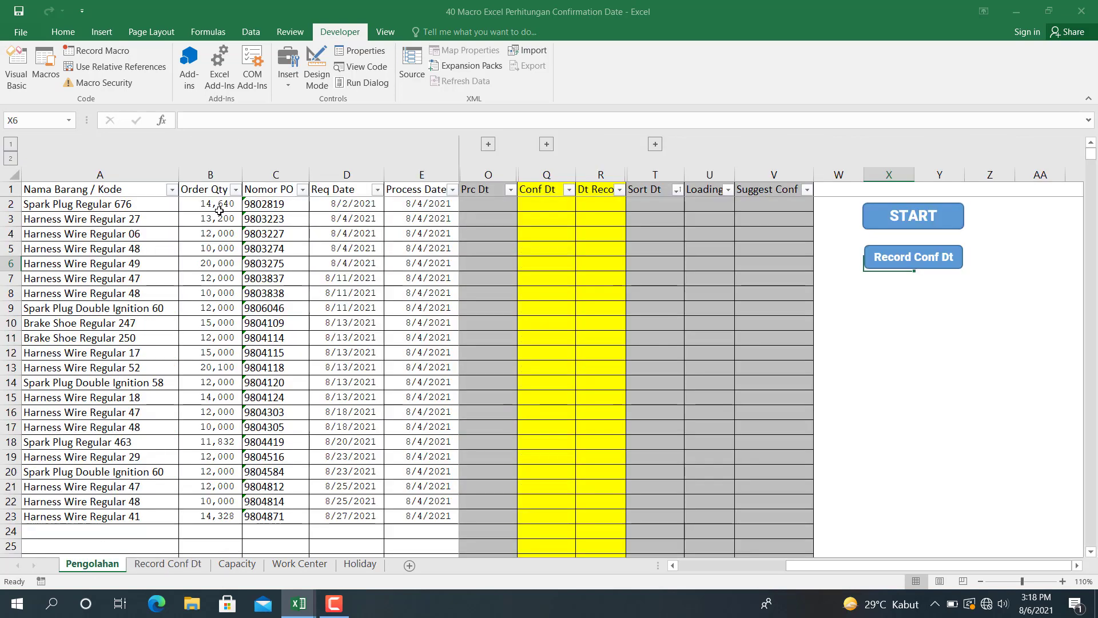
mouse_move(294, 607)
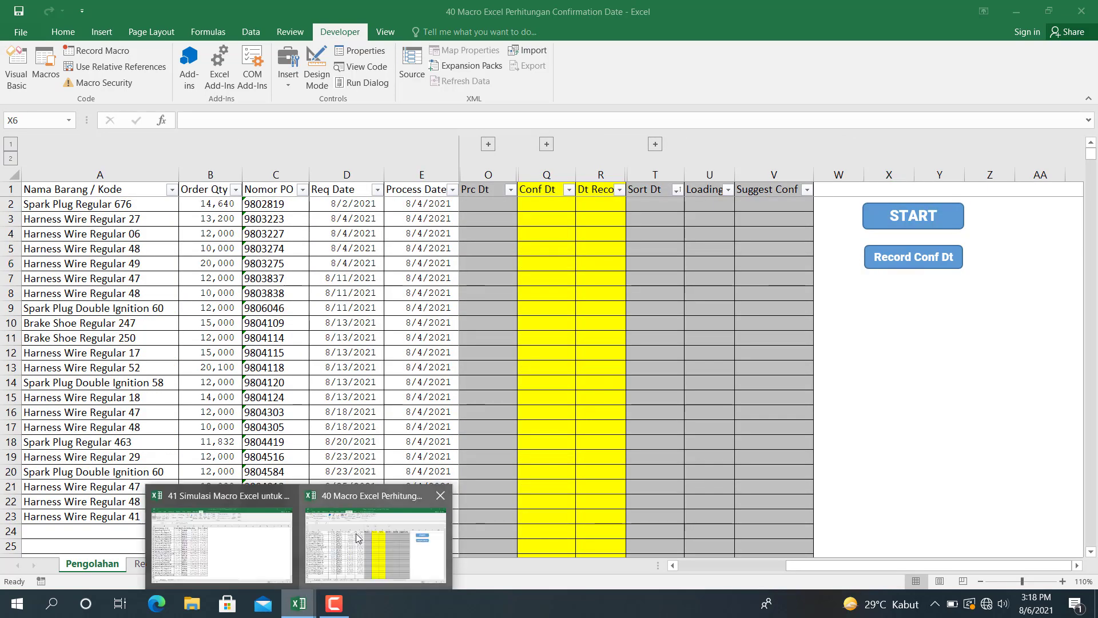
left_click(246, 544)
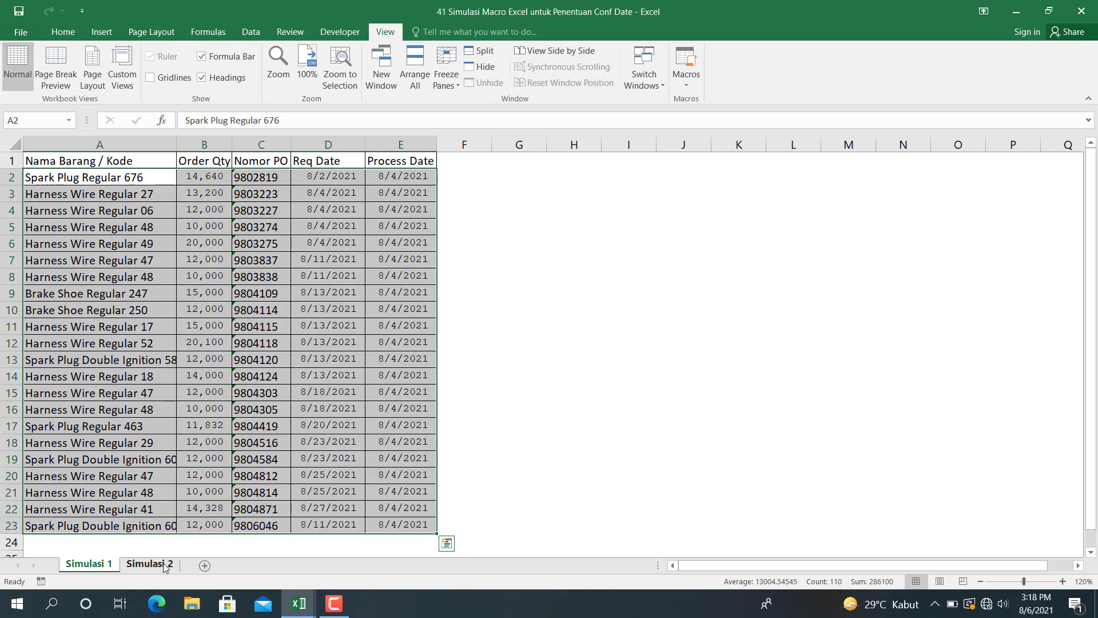
left_click(149, 565)
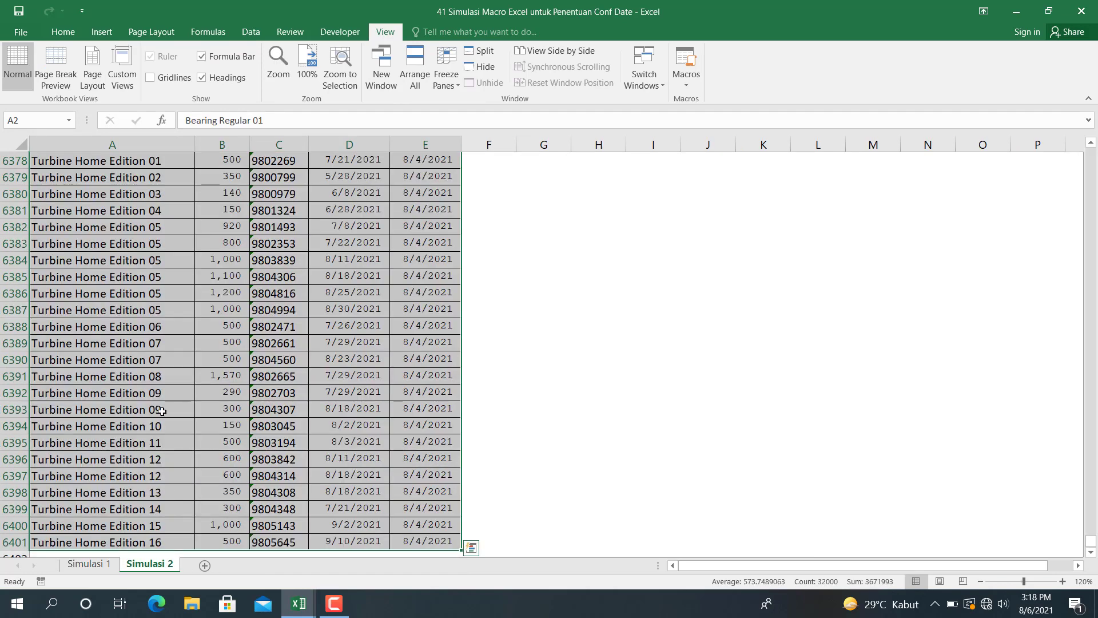
left_click(108, 542)
key("ctrl+shift+Right")
key("ctrl+shift+Up")
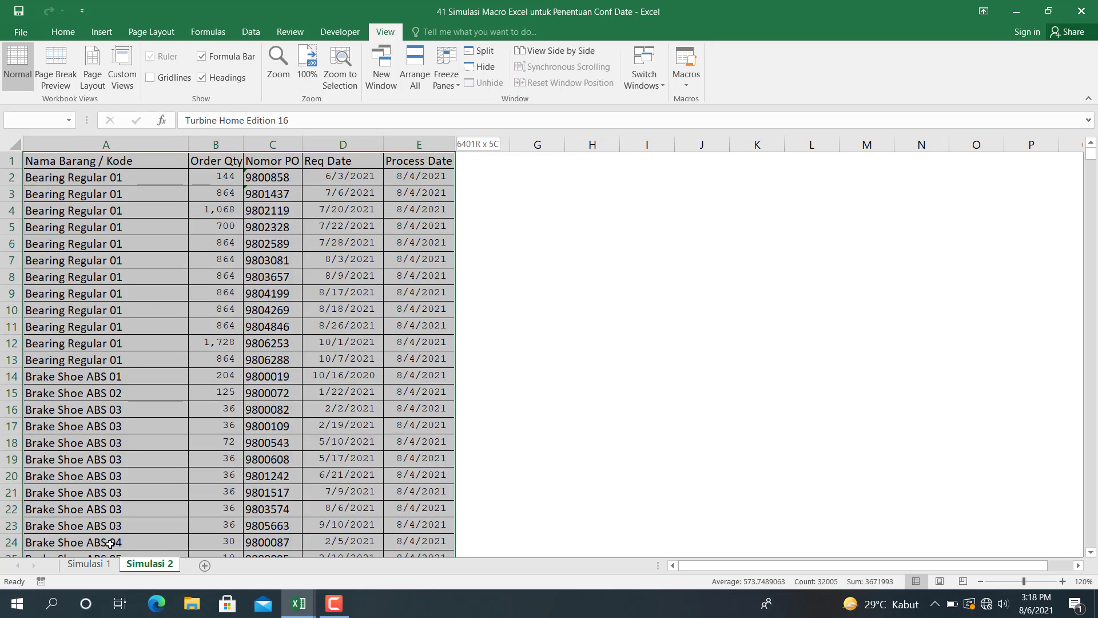
key("shift+Down")
key("ctrl+c")
- Paste the Simulasi 2 orders over the existing ones on the macro workbook's Pengolahan sheet, starting at A2
key("alt+Tab")
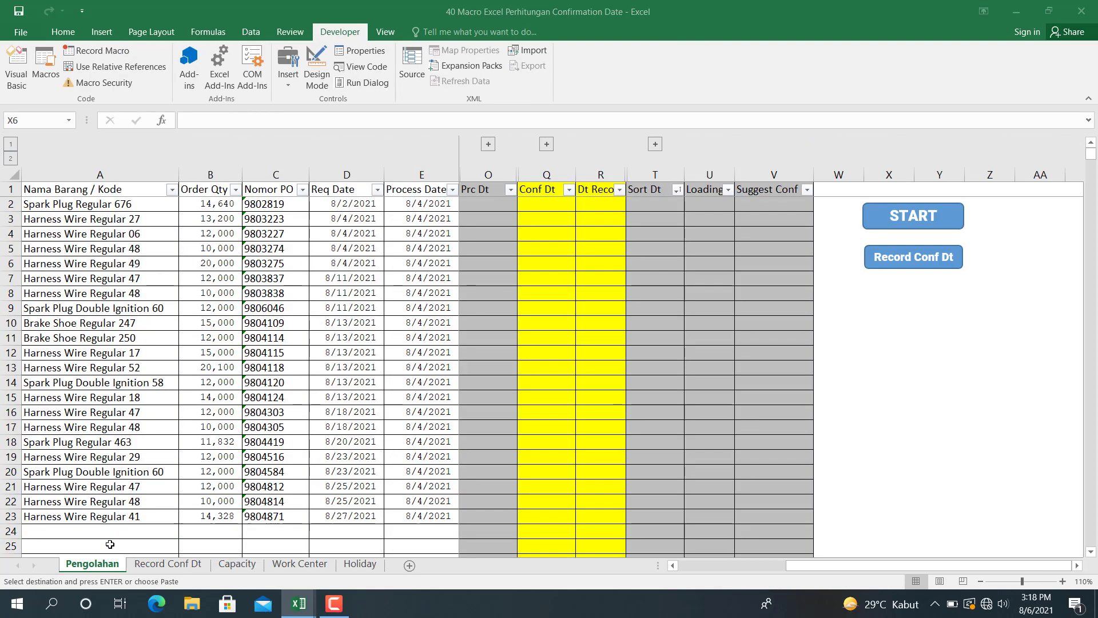
left_click(69, 201)
key("ctrl+v")
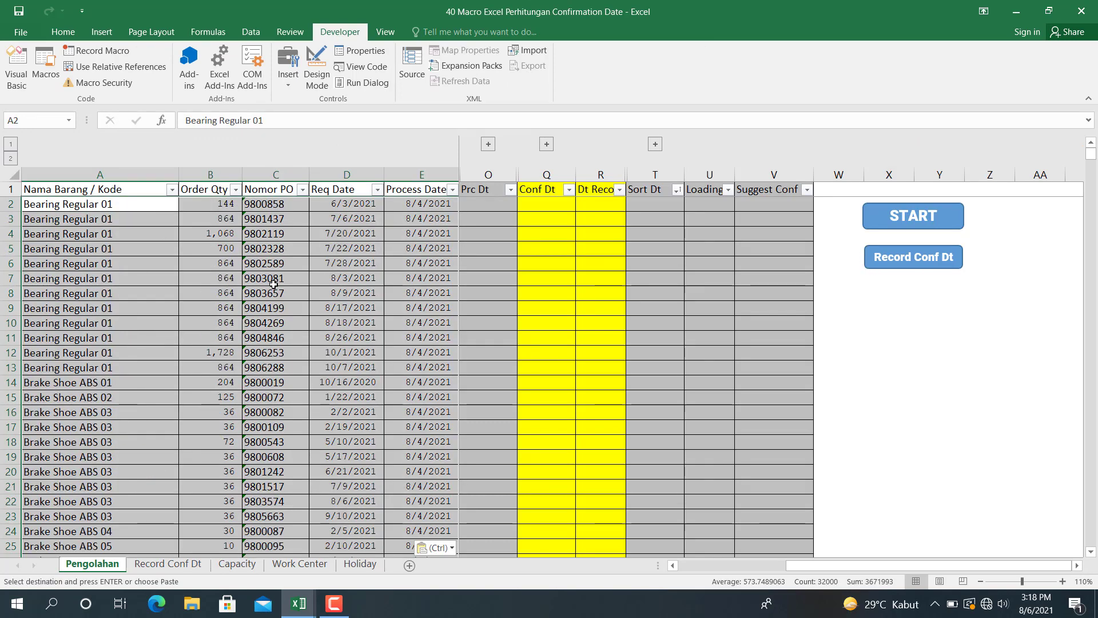
left_click(911, 351)
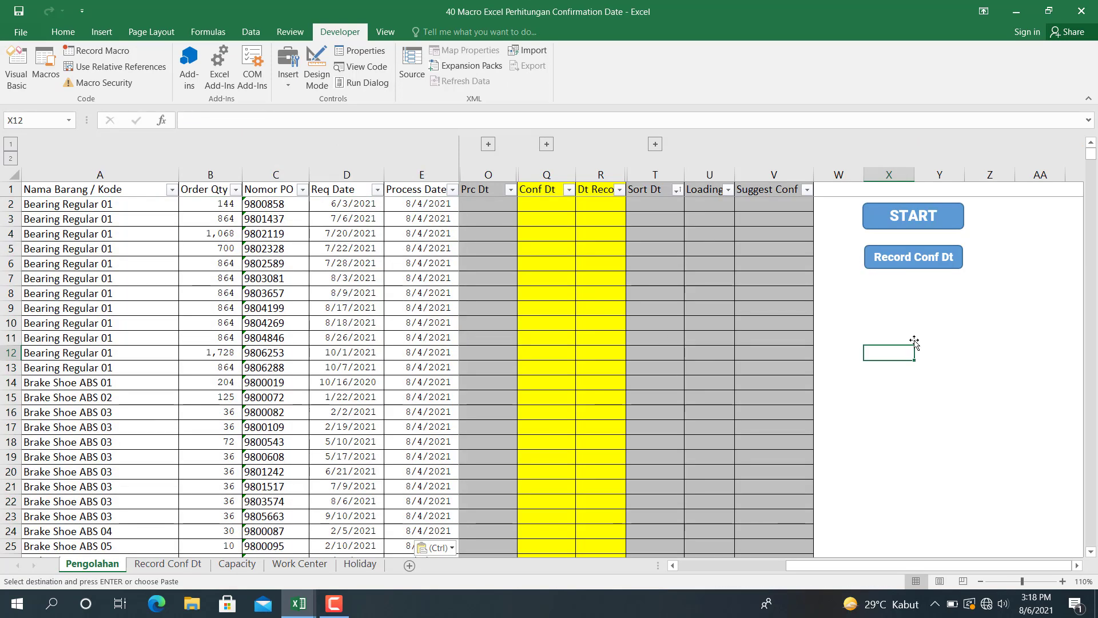
- Run the START macro on the Simulasi 2 orders and review the Req Date and Process Date columns on Pengolahan
left_click(926, 216)
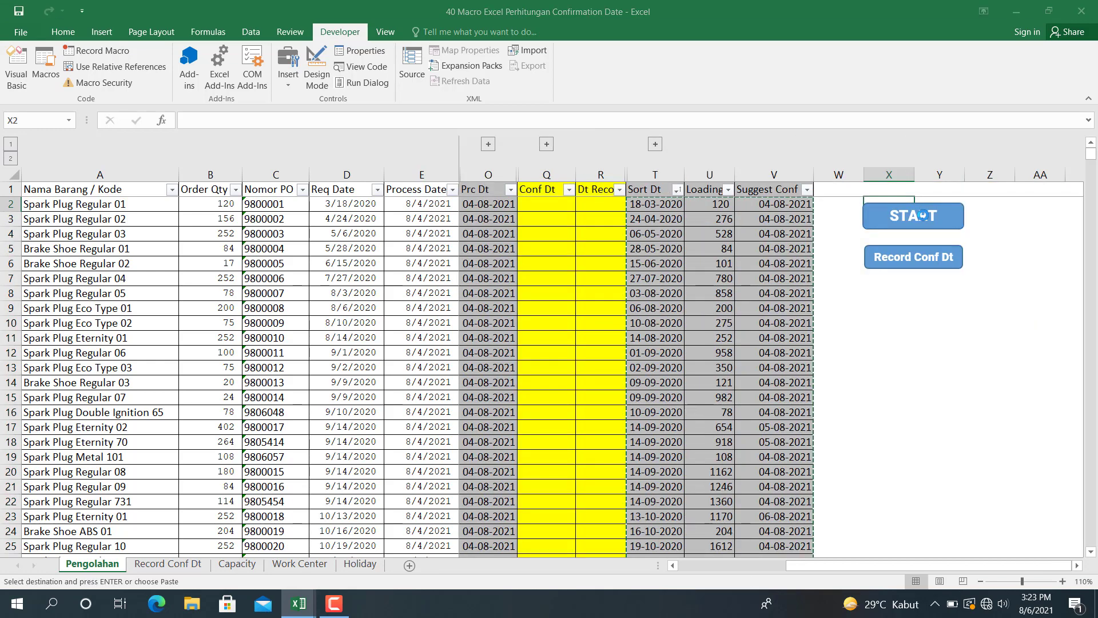
left_click(489, 275)
key("Left")
key("Left")
key("Left")
key("Left")
key("Left")
key("Left")
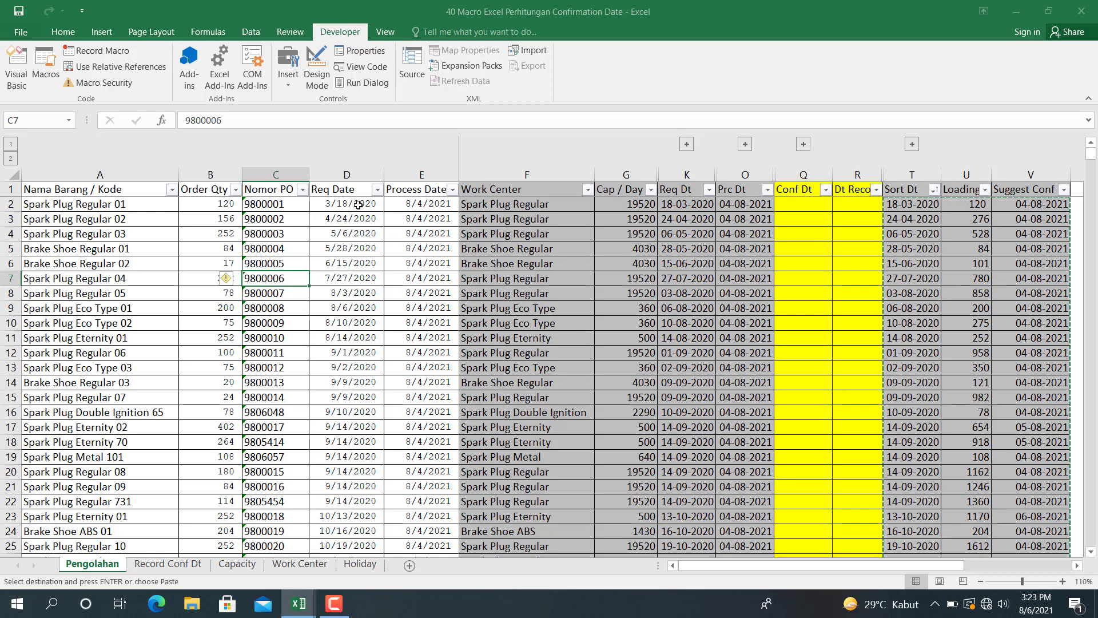
left_click_drag(359, 204, 358, 554)
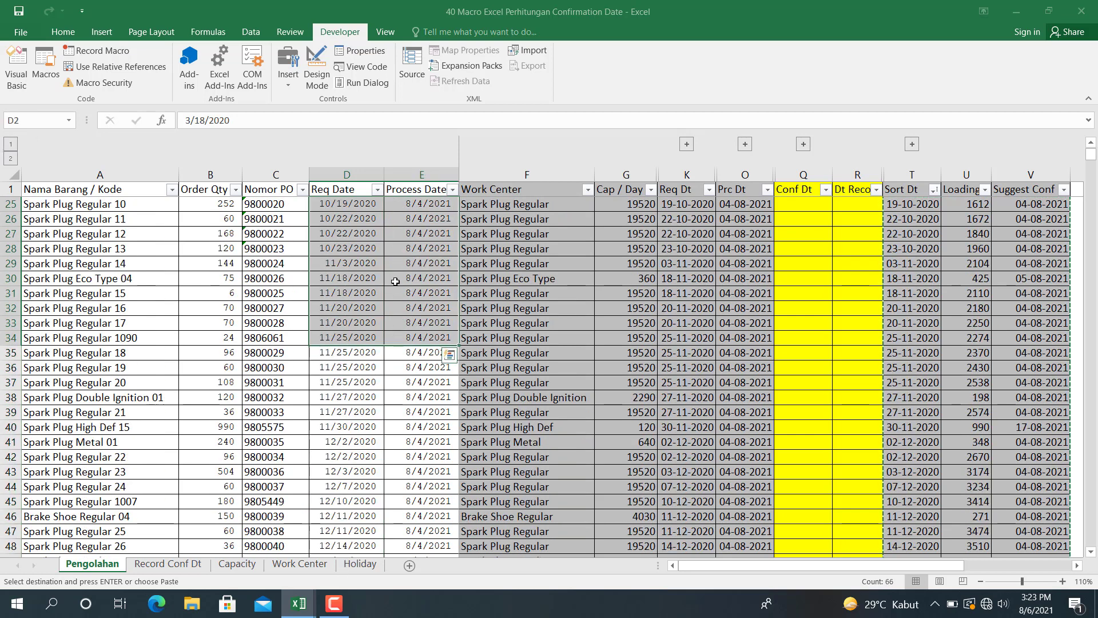
left_click(361, 188)
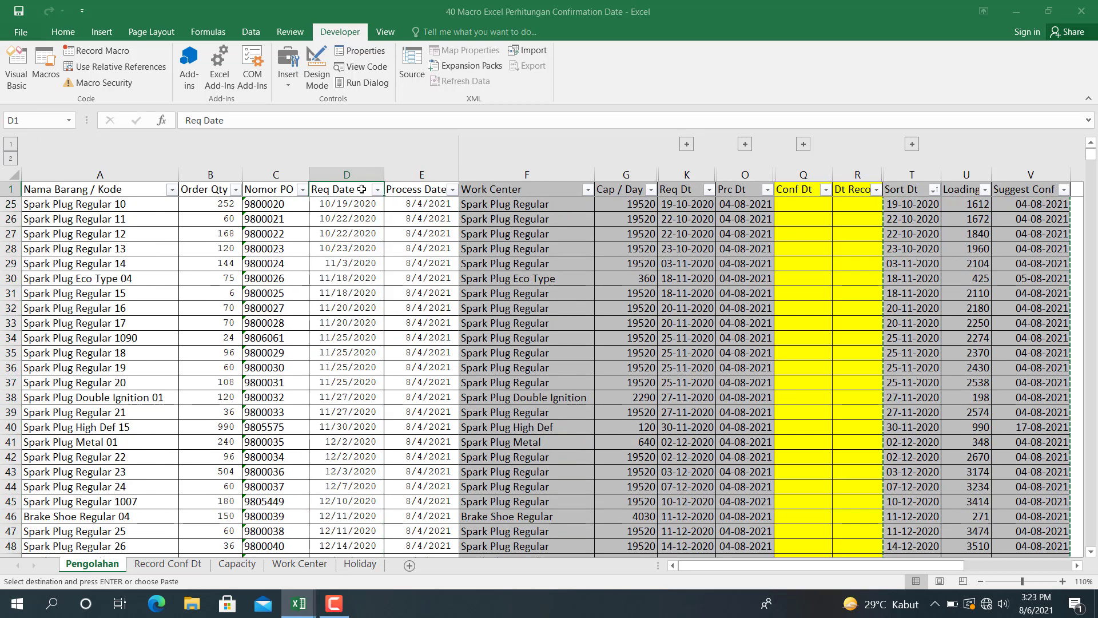
key("Down")
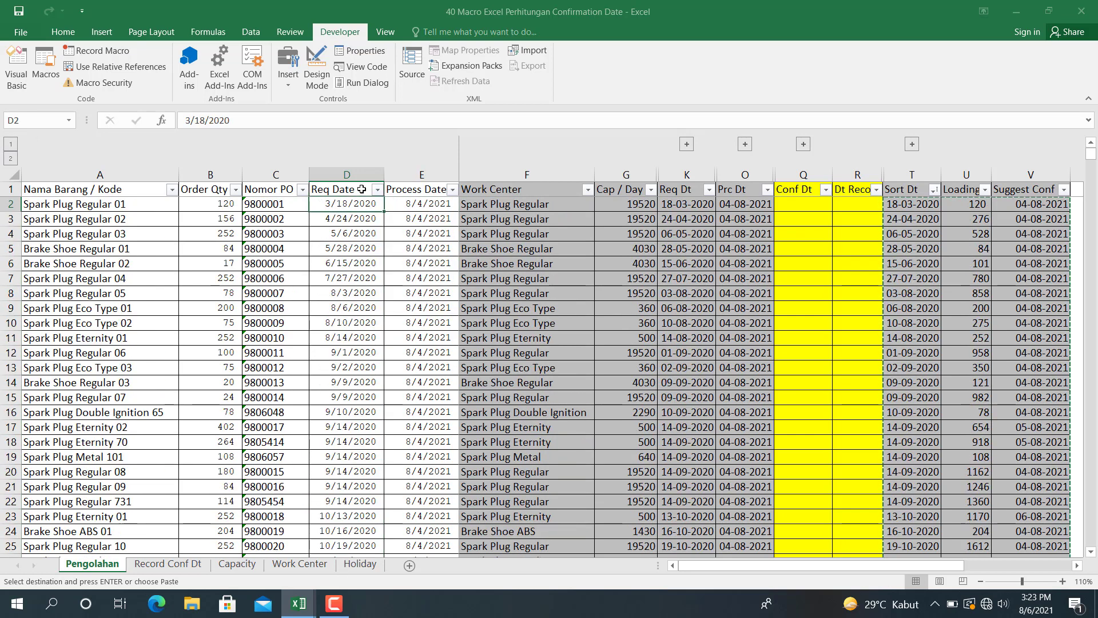
- Filter out the blanks in the Conf Dt column and compare the remaining orders' Conf Dt with their Prc Dt, record date and Suggest Conf
left_click(825, 189)
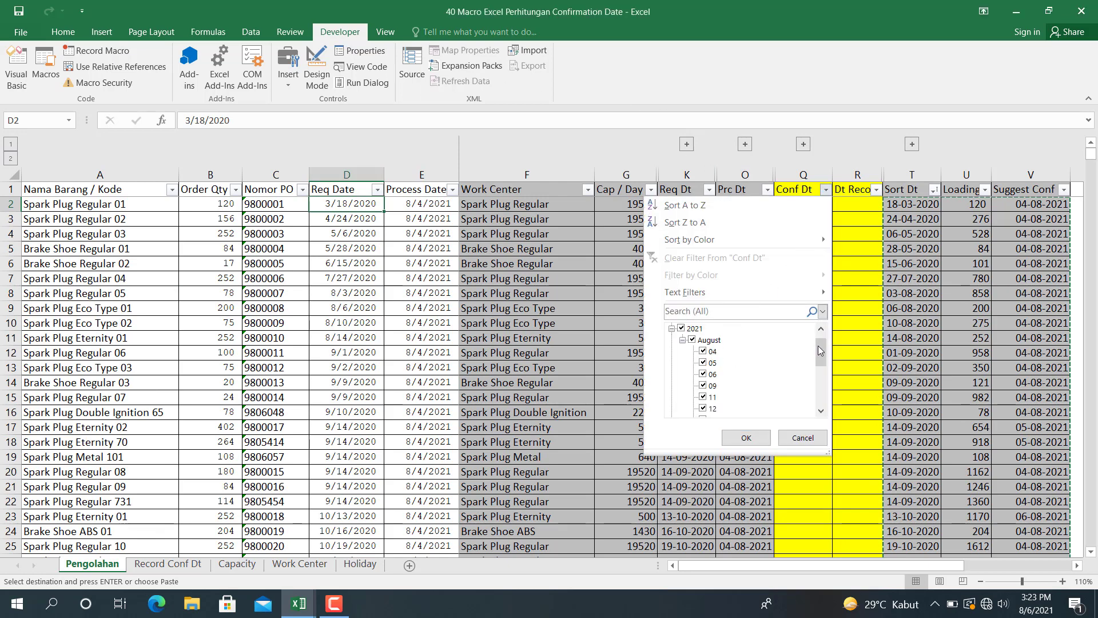
left_click_drag(820, 350, 820, 395)
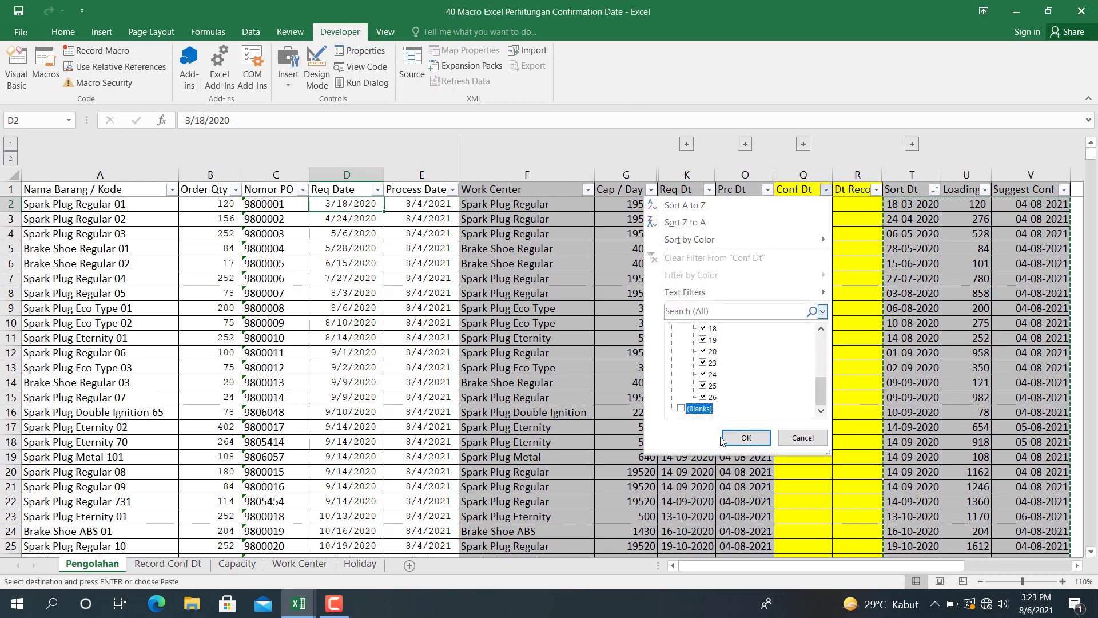
left_click(742, 438)
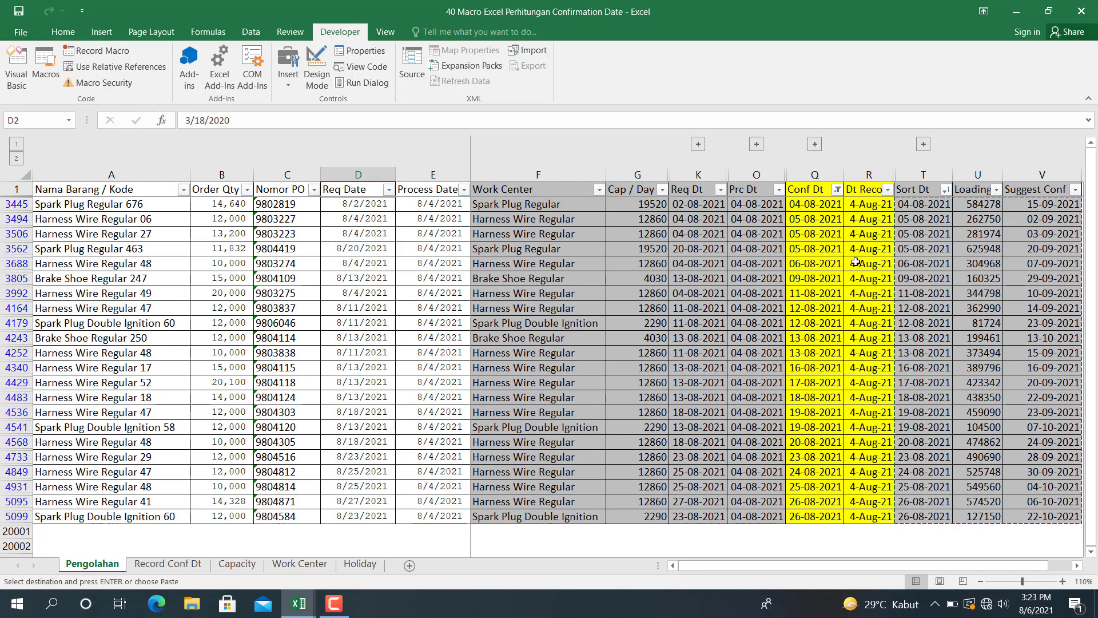
left_click(854, 264)
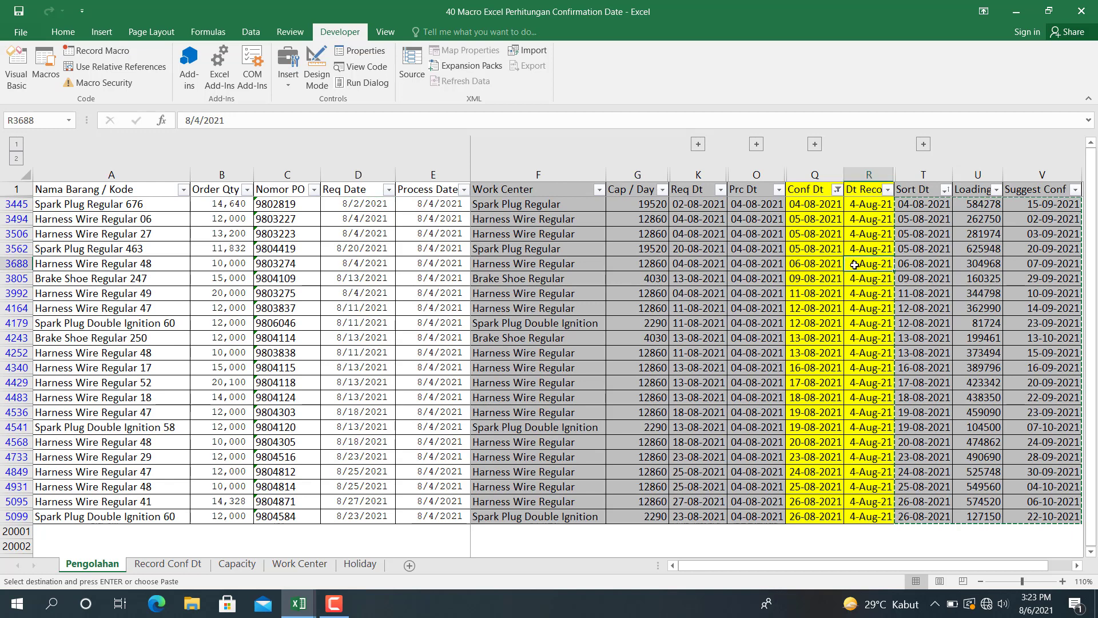
left_click(776, 205)
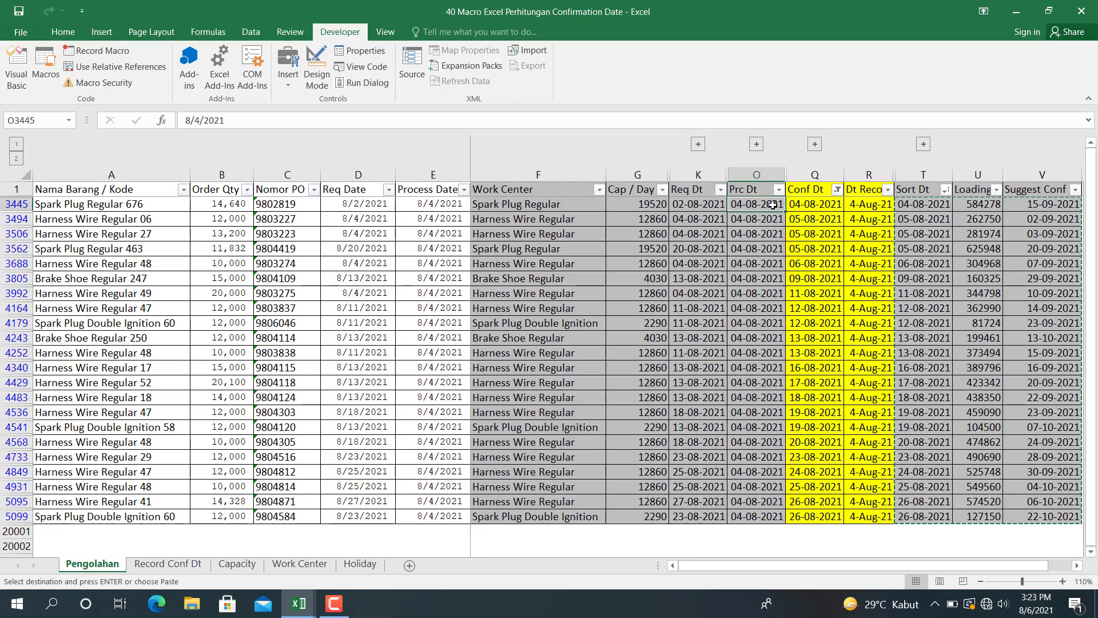
left_click(803, 206)
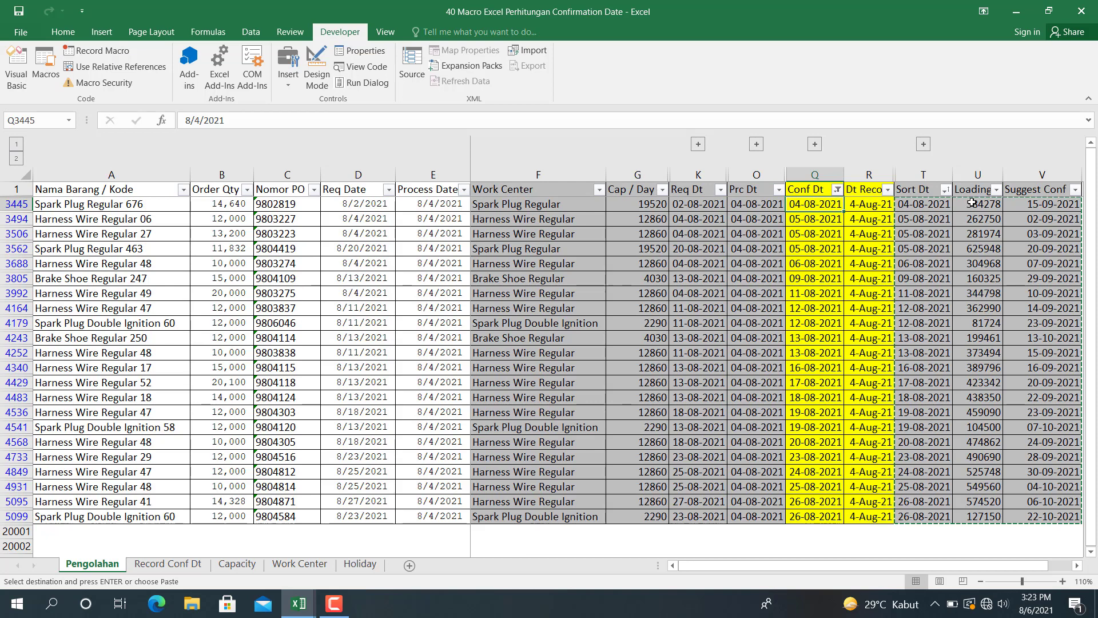
left_click(1031, 203)
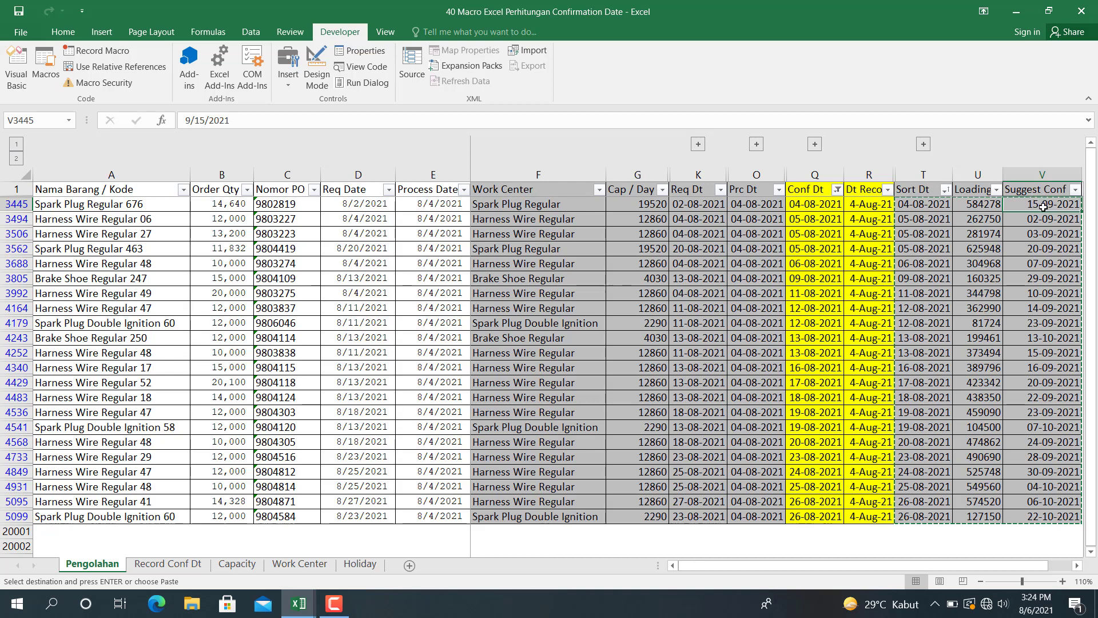
left_click(823, 207)
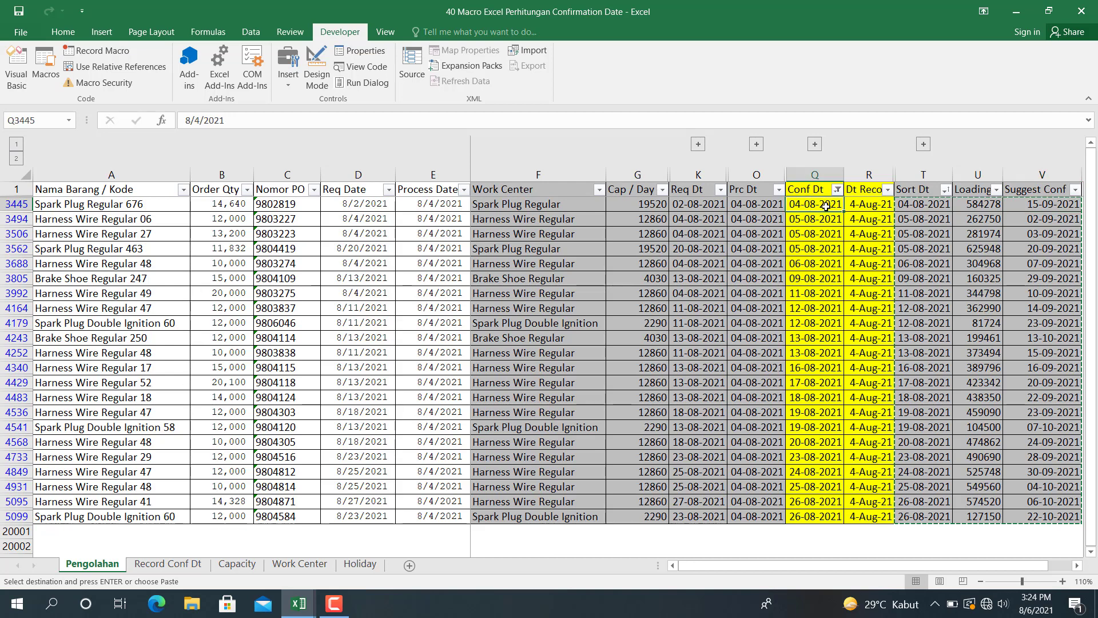